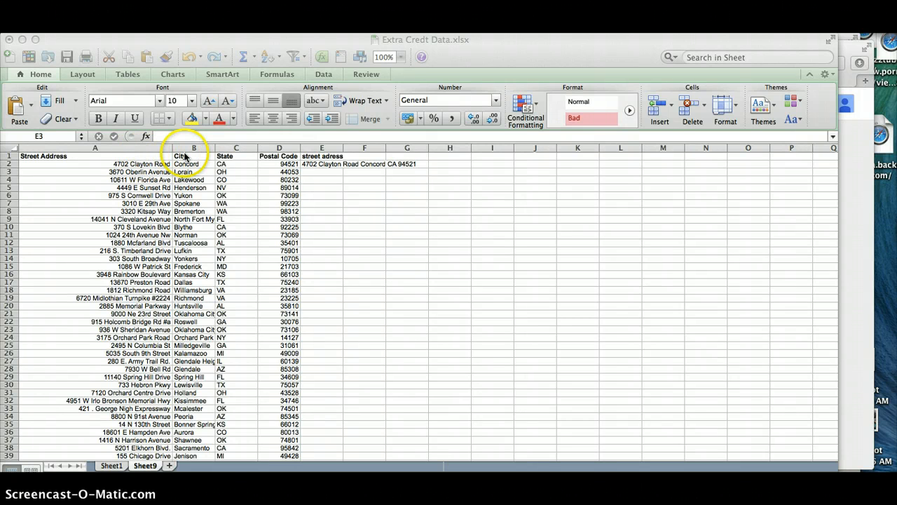
Step: Look at the source data in Sheet1, return to Sheet9 and inspect the combined-address formula in E2
left_click(110, 468)
left_click(111, 466)
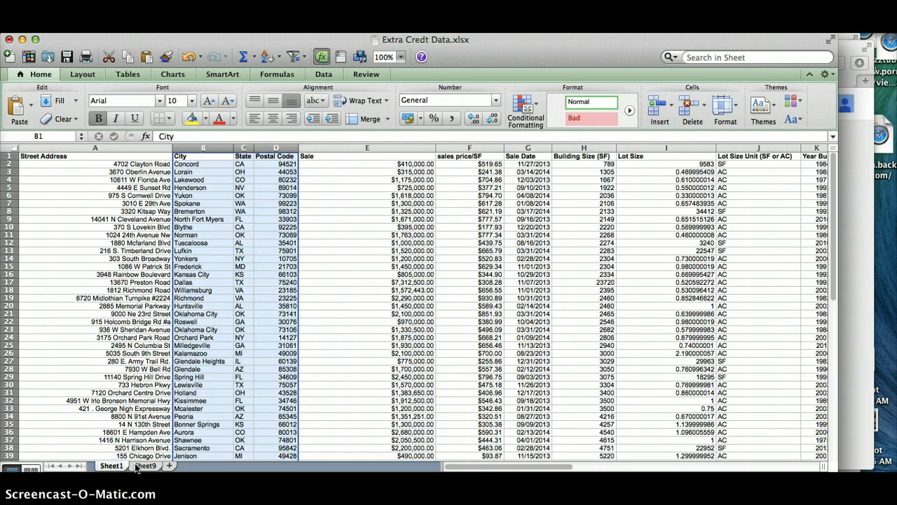
left_click(140, 466)
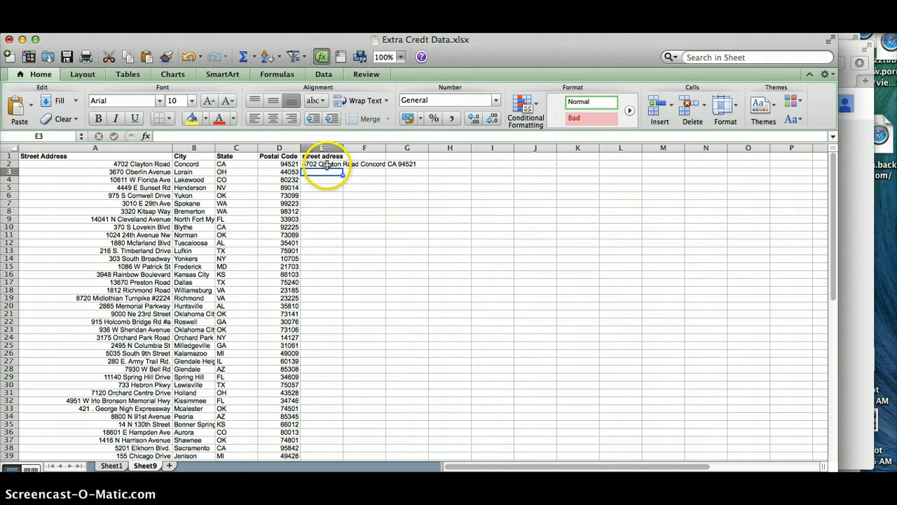
left_click(327, 165)
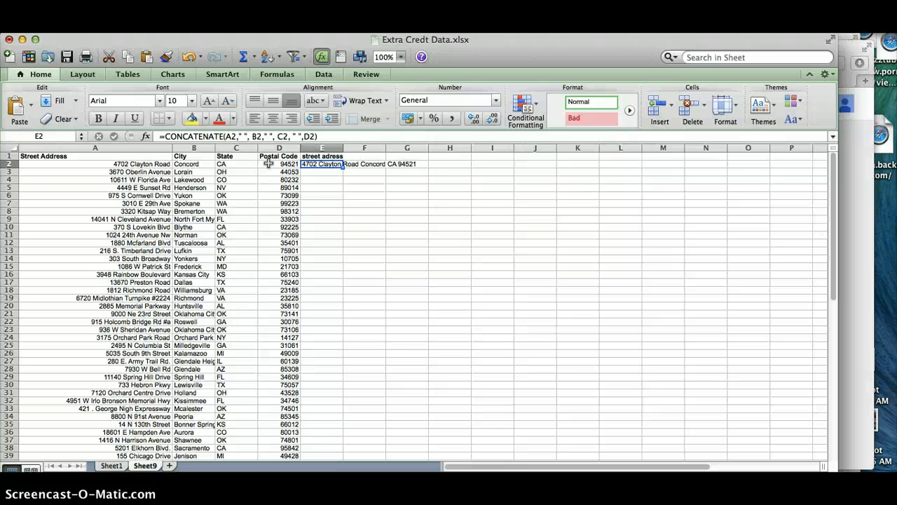
Step: Start a CONCATENATE formula in E3 that joins street address A3, a quoted space " " and city B3
left_click(315, 171)
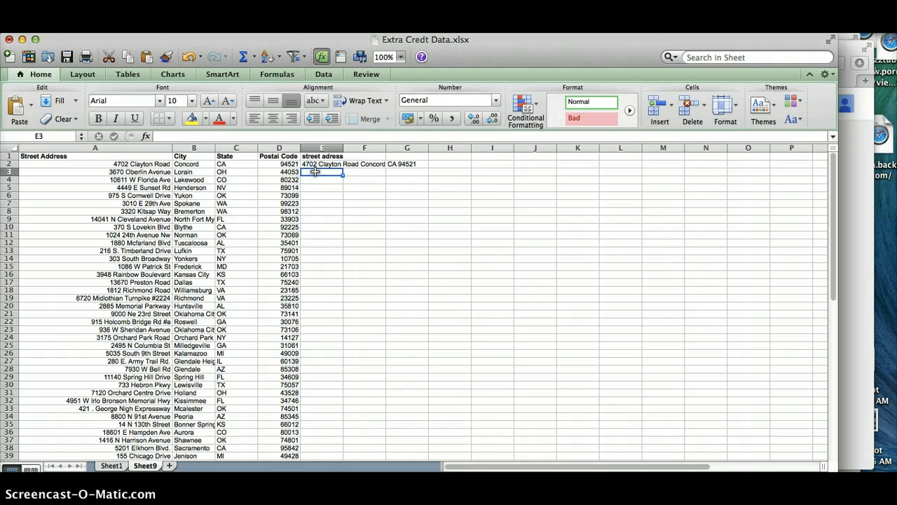
type("=")
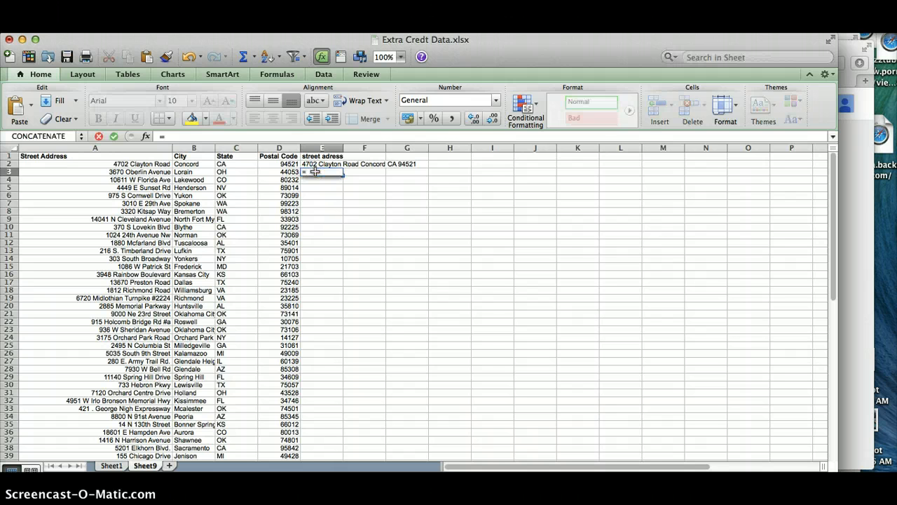
type("con")
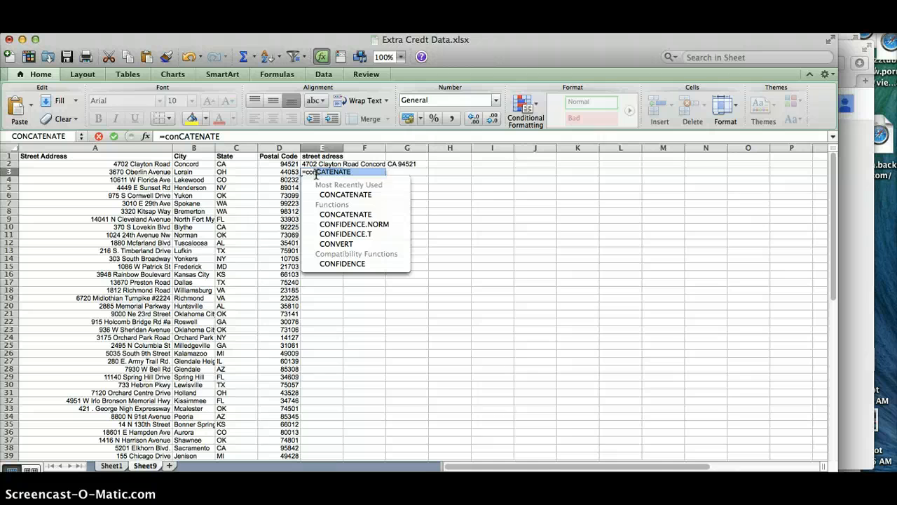
double_click(329, 195)
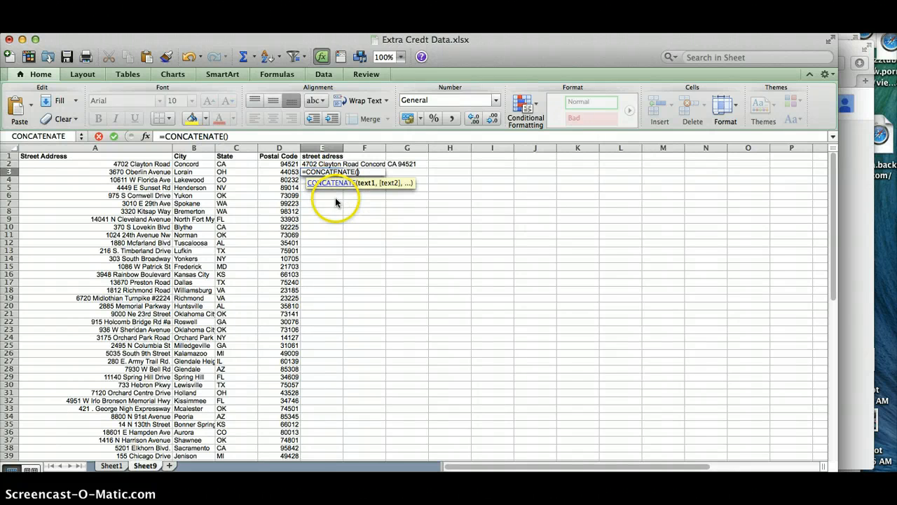
left_click(160, 171)
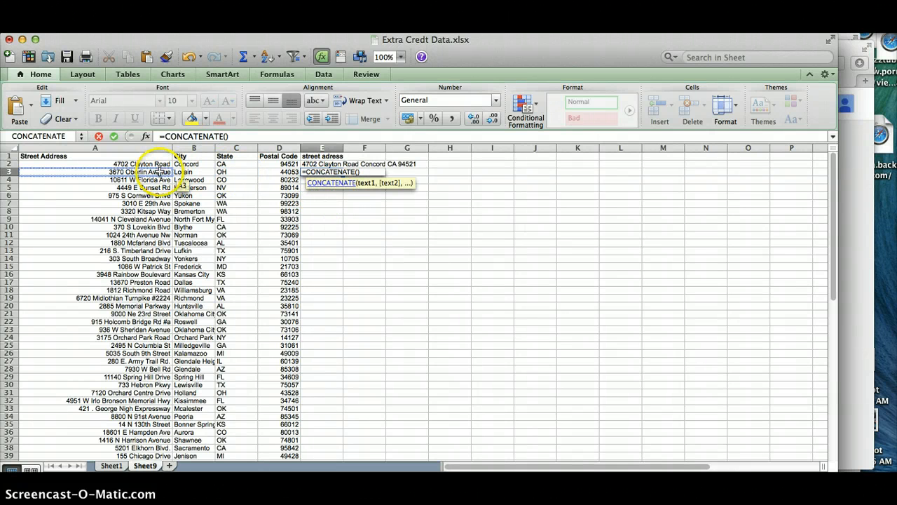
left_click(158, 172)
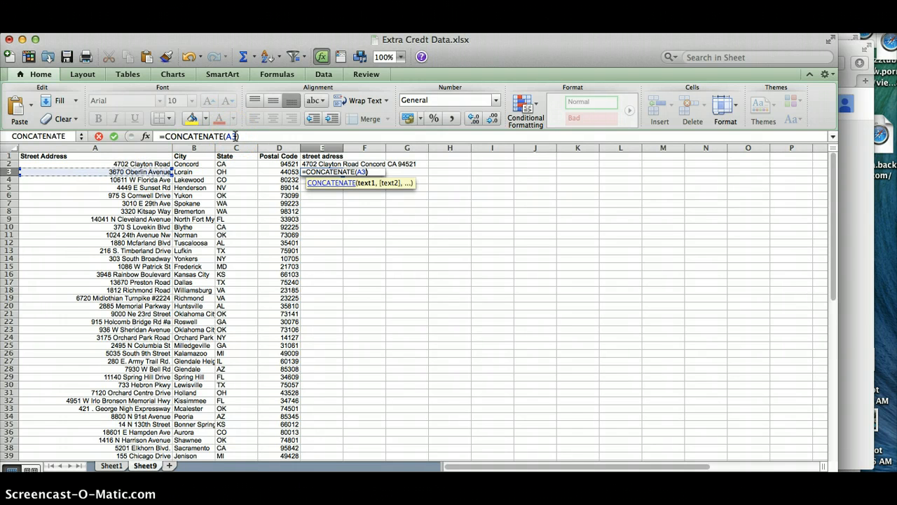
type(",")
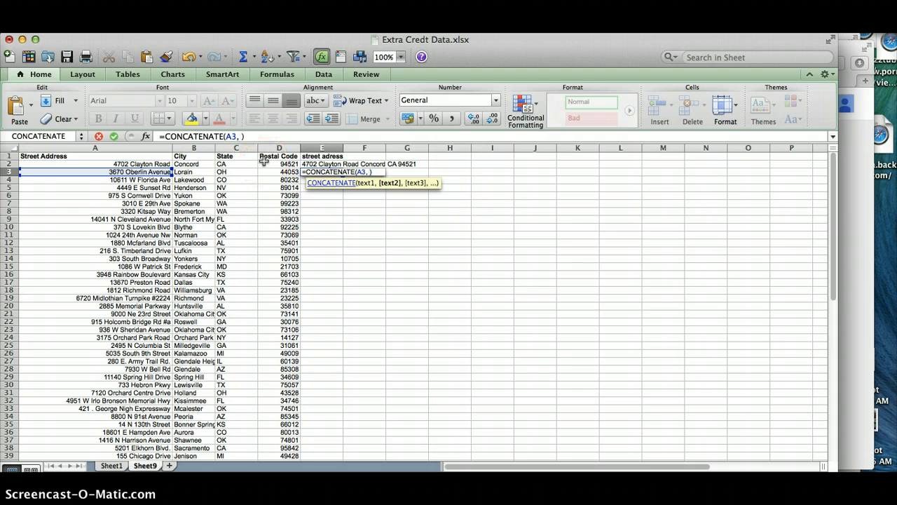
type(" \" \",")
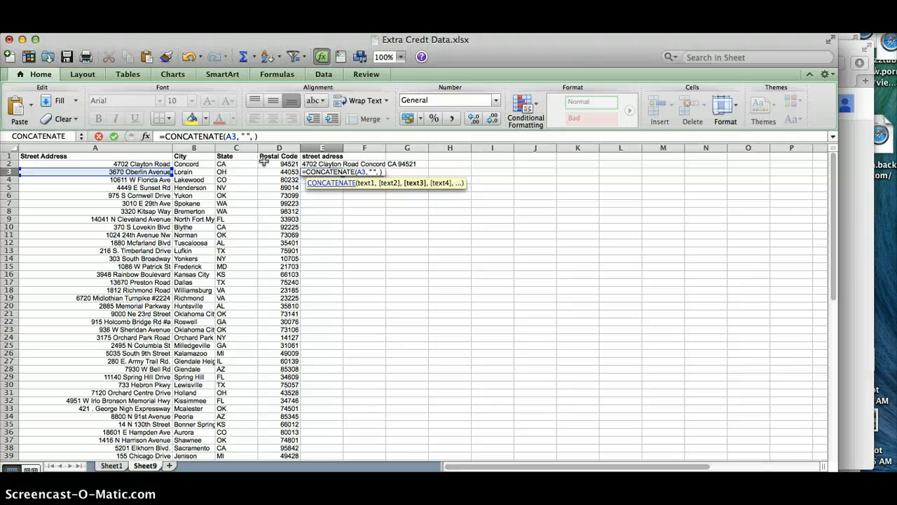
left_click(194, 172)
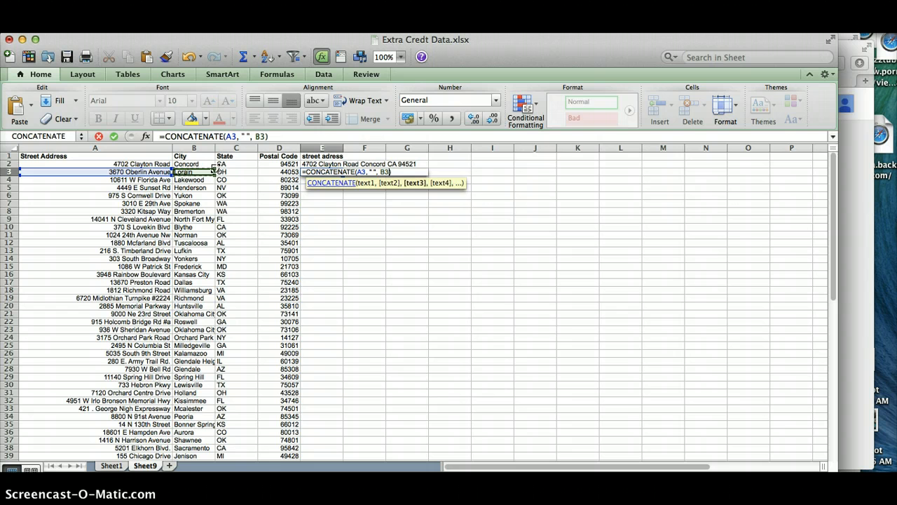
Step: Complete the E3 formula with a quoted space " ", state C3, another quoted space " " and postal code D3
type(",")
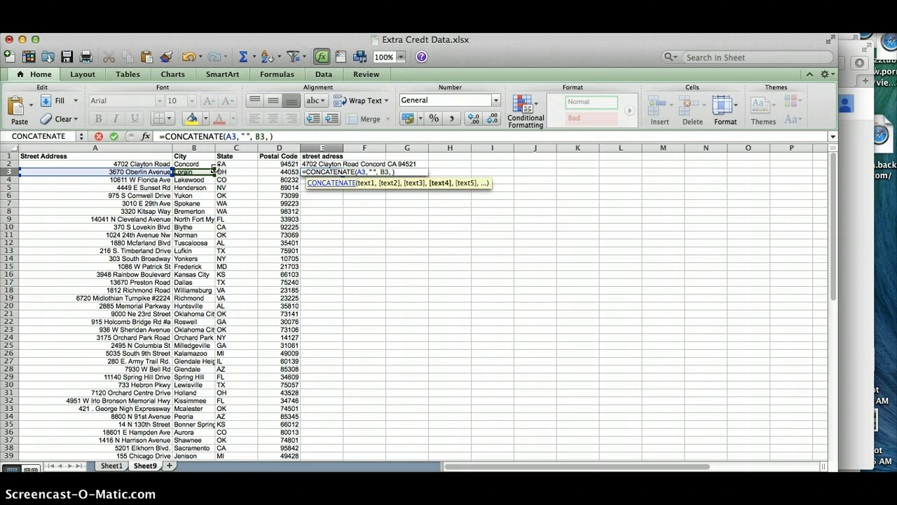
type(" \" \",")
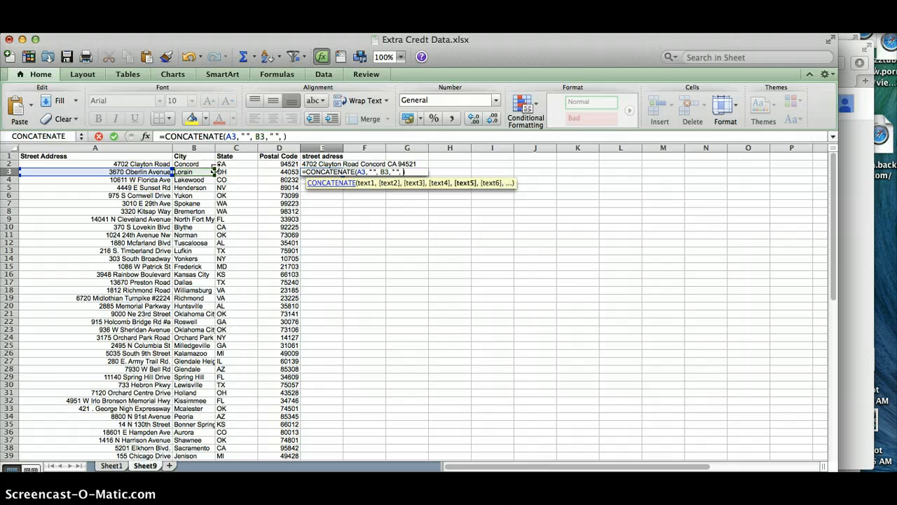
left_click(220, 172)
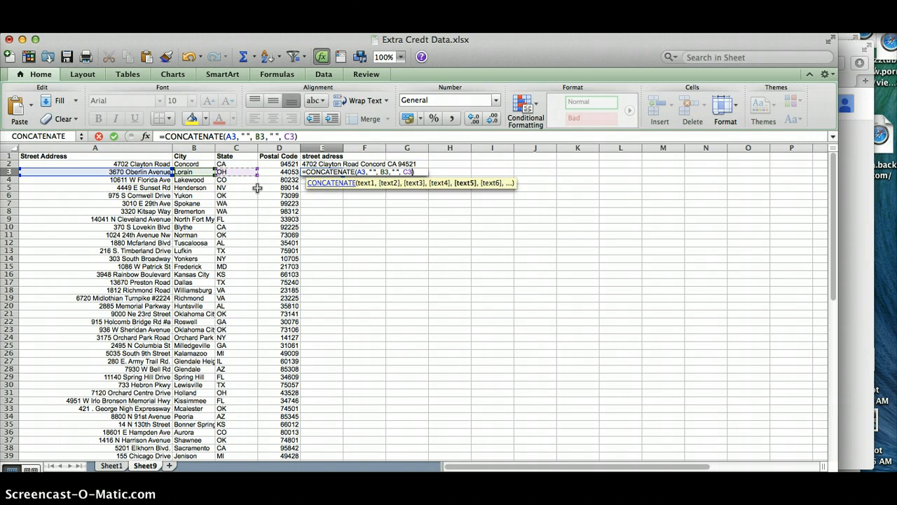
type(", \"")
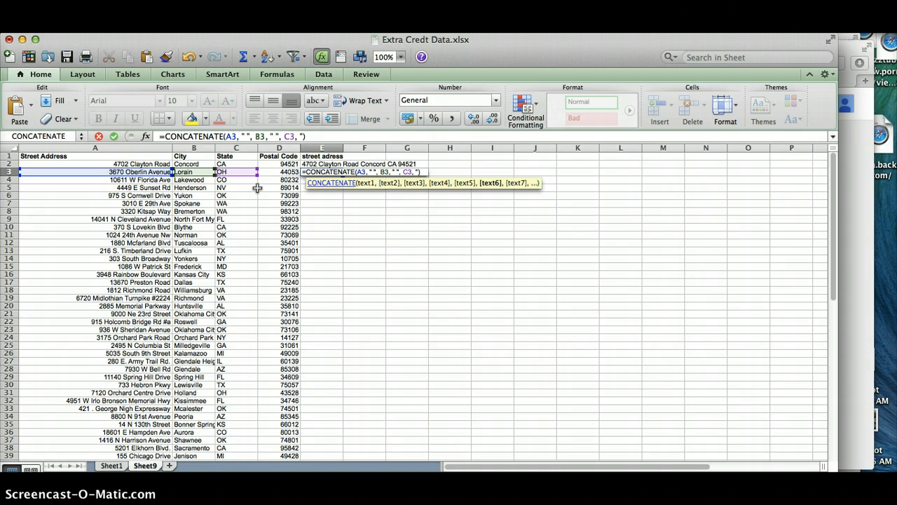
type(" \",")
left_click(276, 172)
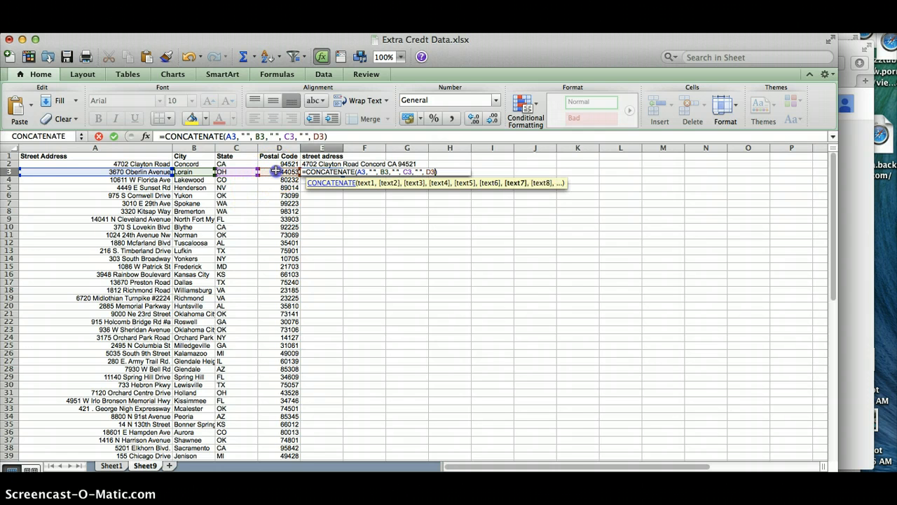
key("Return")
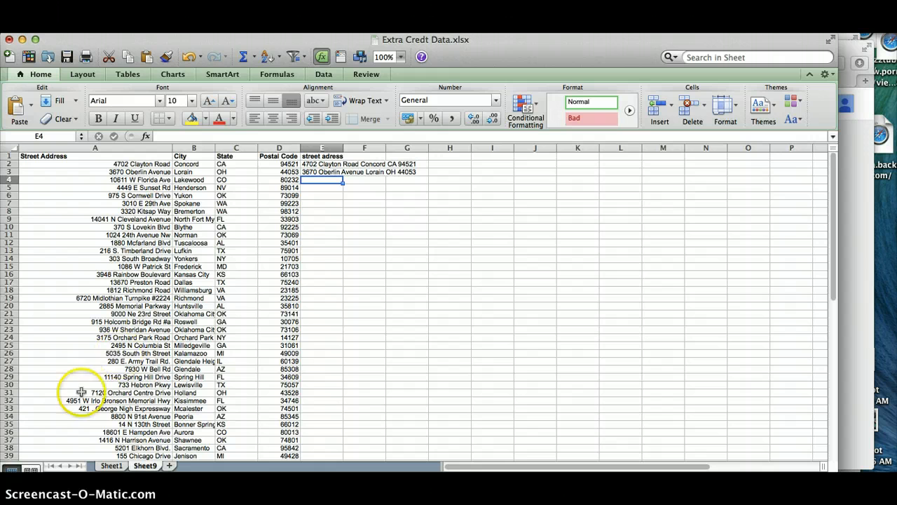
Step: Try to fill the combined addresses down from cell F3 through row 44
left_click(330, 164)
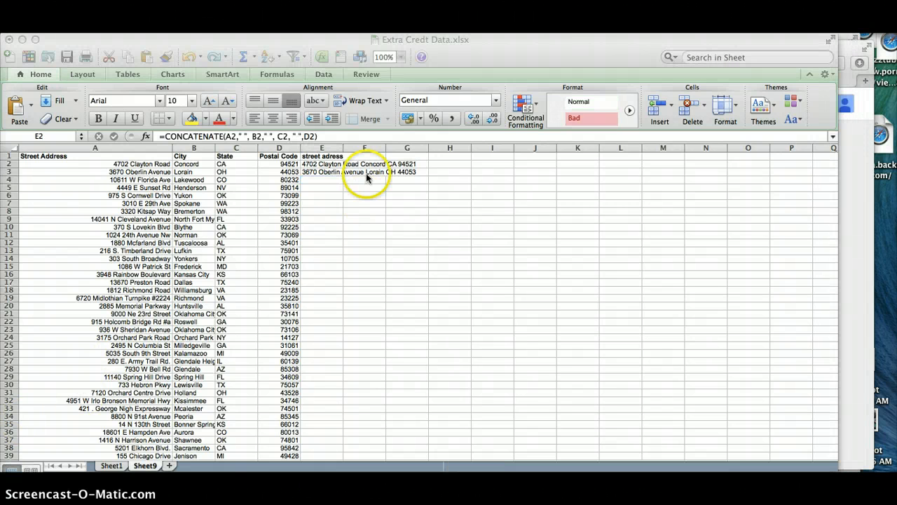
left_click(355, 172)
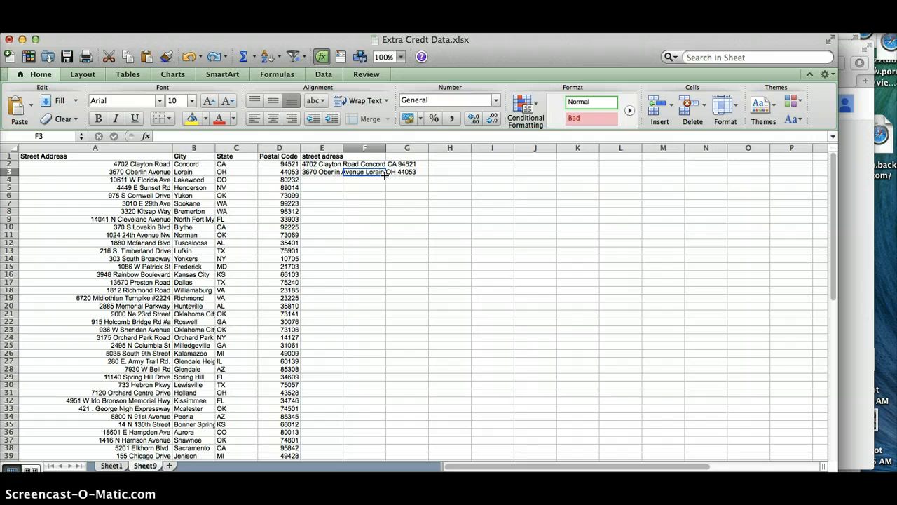
left_click(385, 176)
mouse_move(384, 175)
left_mouse_down()
mouse_move(383, 471)
mouse_move(375, 415)
mouse_move(381, 421)
left_mouse_up()
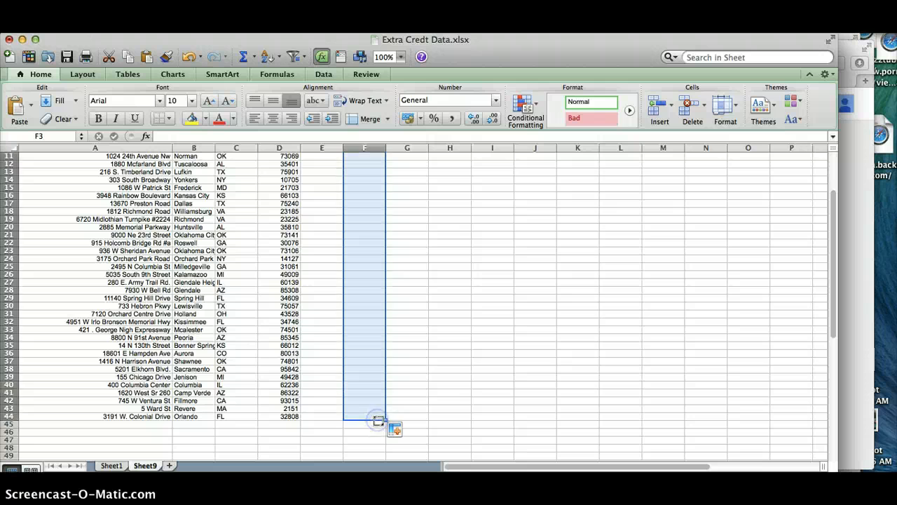
scroll(376, 421, "up", 3)
scroll(371, 267, "up", 1)
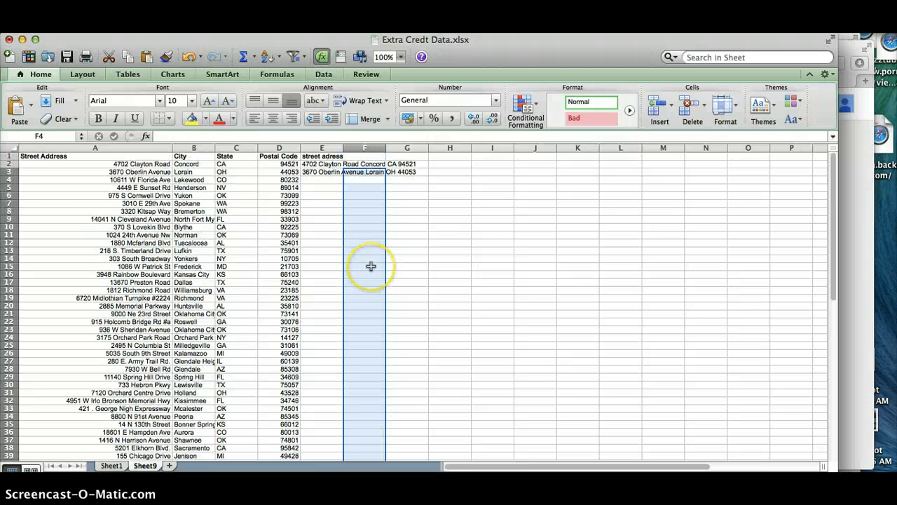
Step: Fill the CONCATENATE formula from E2 down through E44 and review the combined addresses
left_click(357, 171)
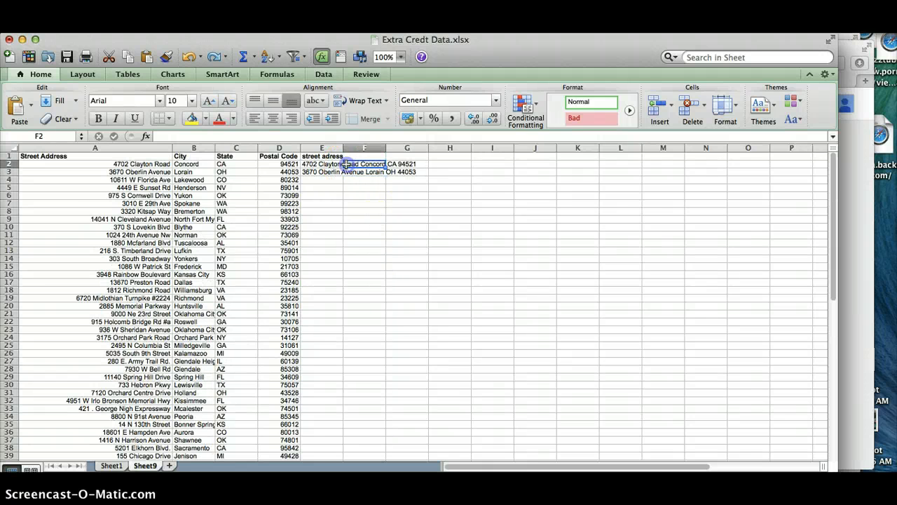
left_click(338, 165)
left_click_drag(342, 167, 345, 388)
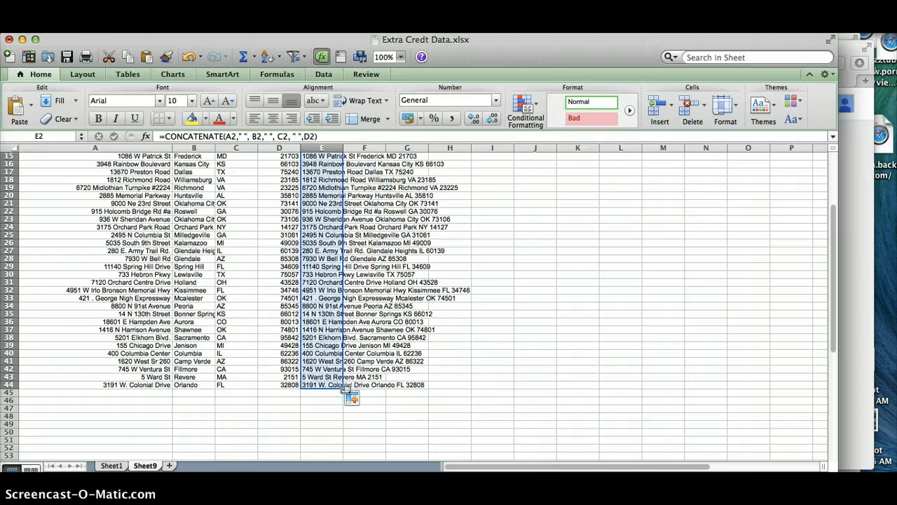
scroll(379, 254, "up", 5)
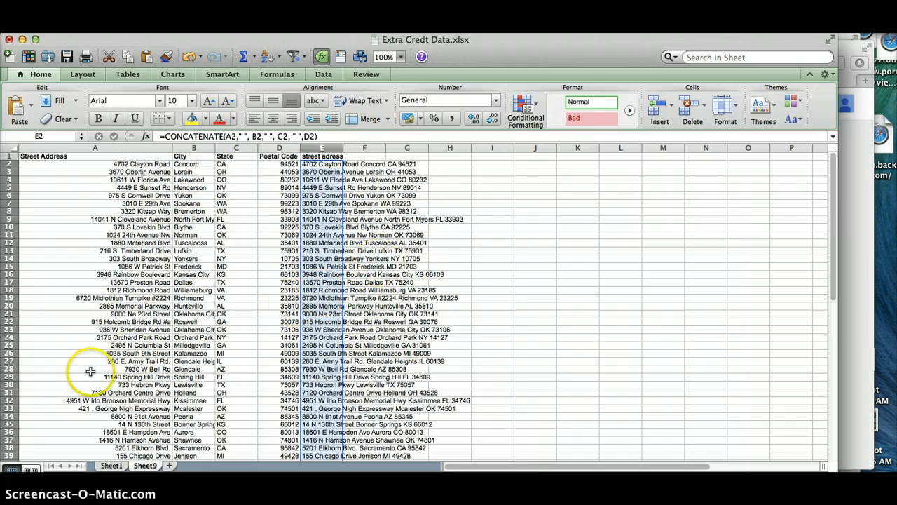
scroll(277, 270, "down", 5)
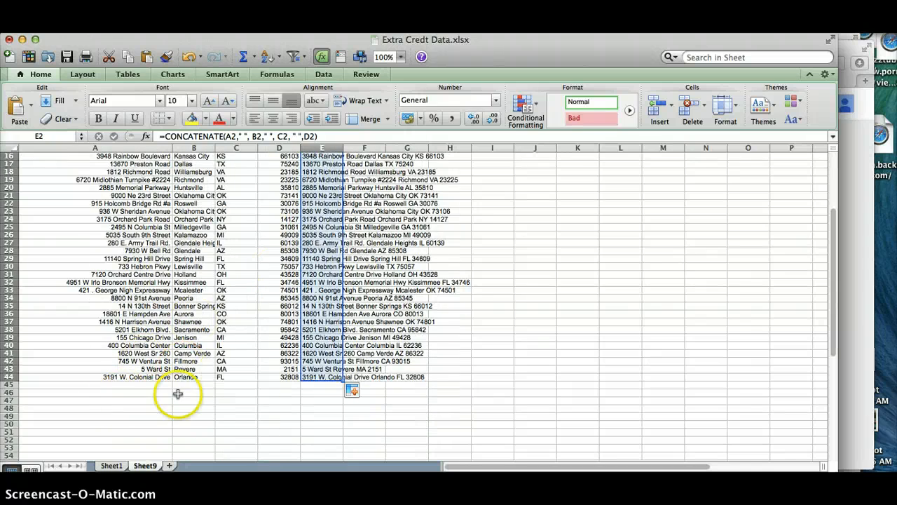
scroll(295, 314, "up", 5)
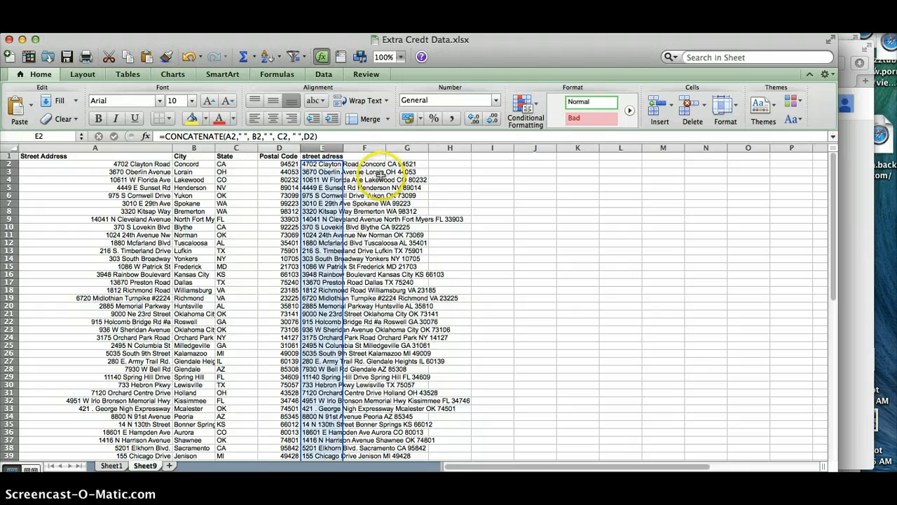
left_click(28, 467)
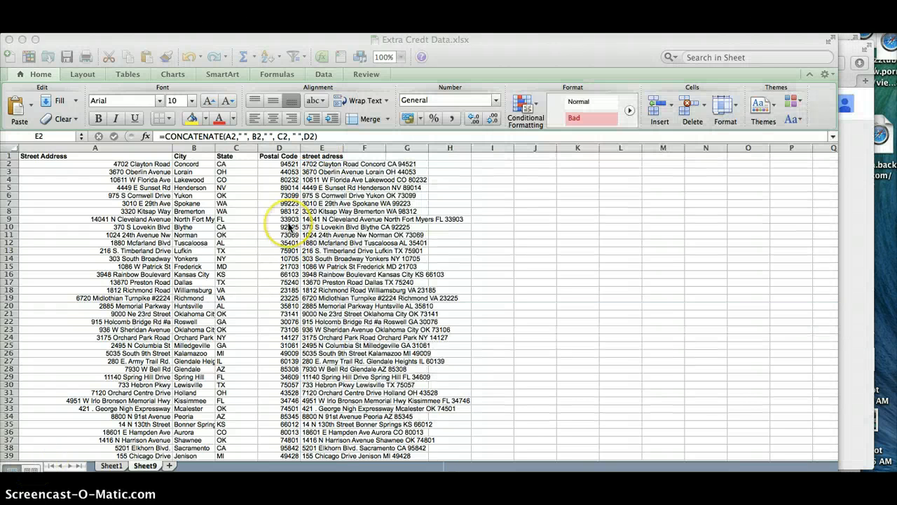
left_click(326, 148)
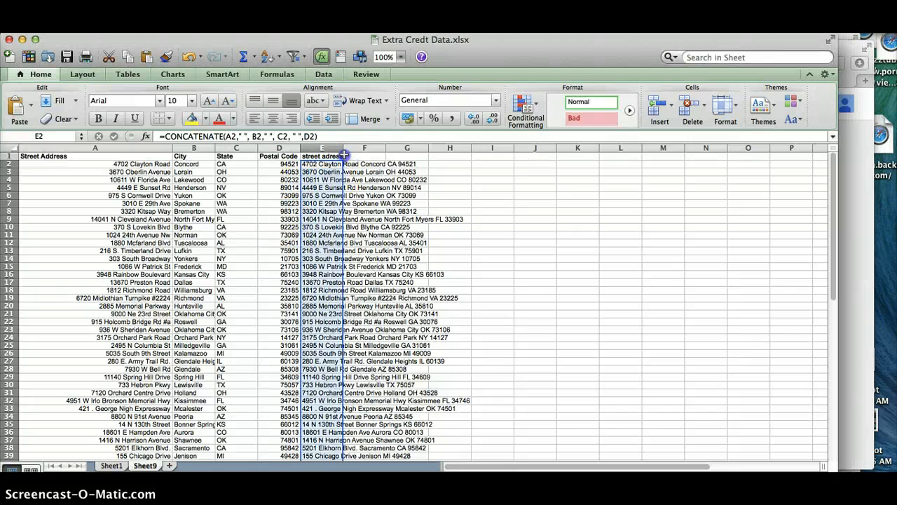
left_click(374, 156)
left_click(396, 156)
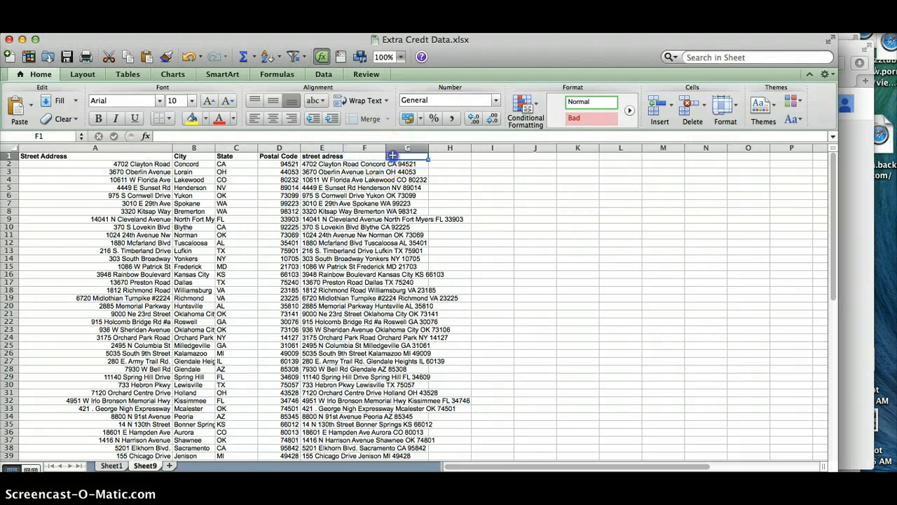
left_click(356, 155)
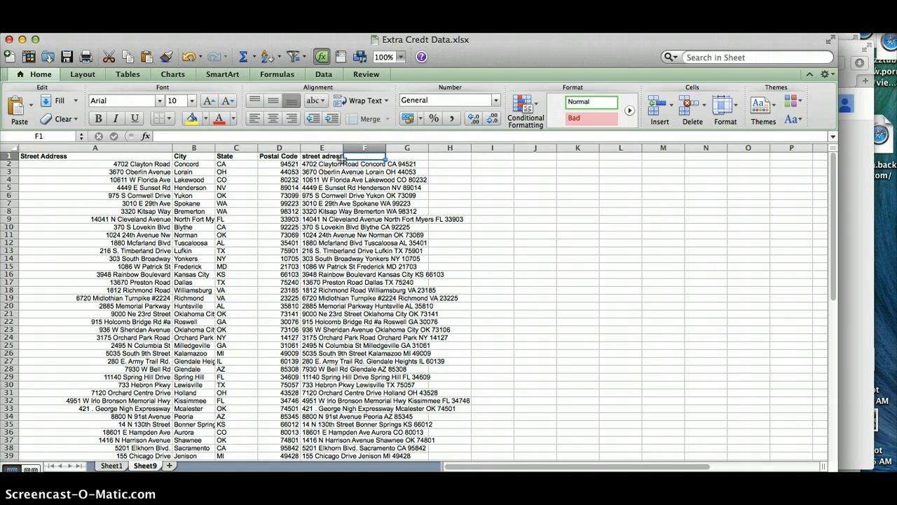
Step: Fill the "street adress" header from E1 across into F1
left_click(342, 163)
left_click(343, 155)
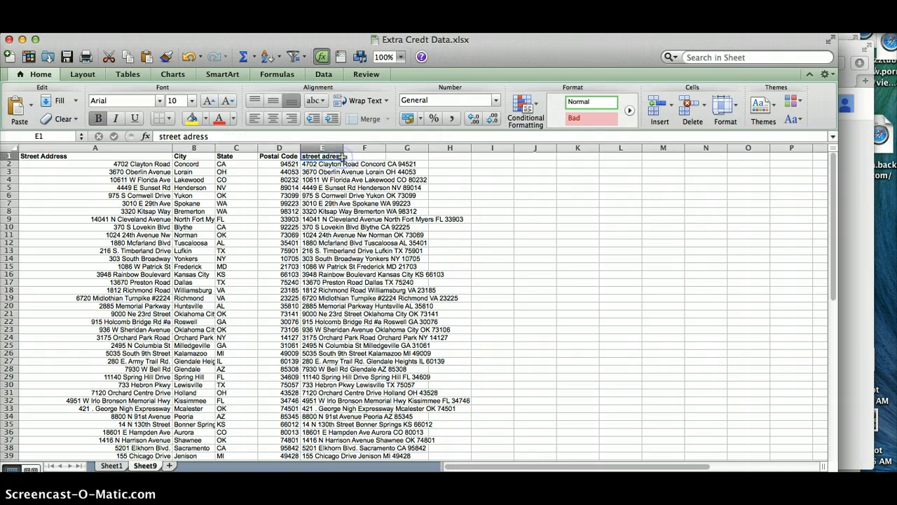
left_click_drag(343, 159, 396, 157)
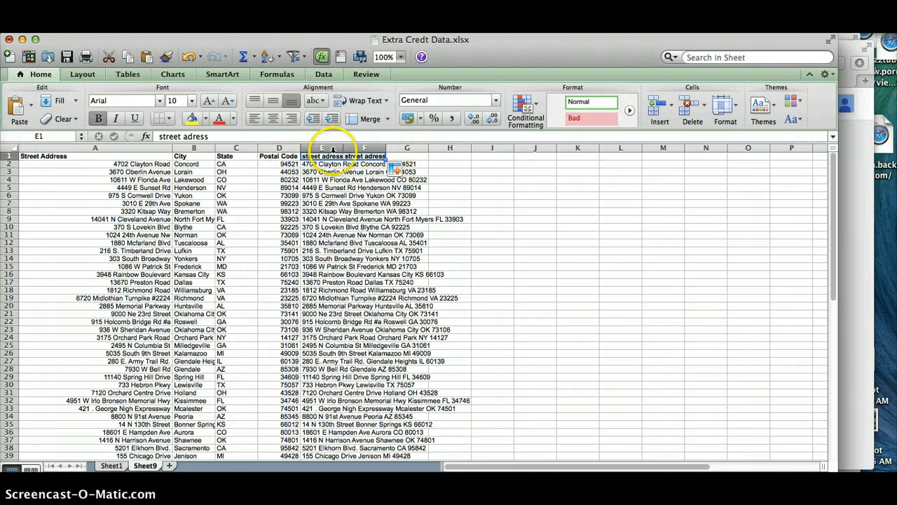
Step: Undo the trial widening of column E and widen column F instead
left_click_drag(344, 149, 405, 152)
key("super+z")
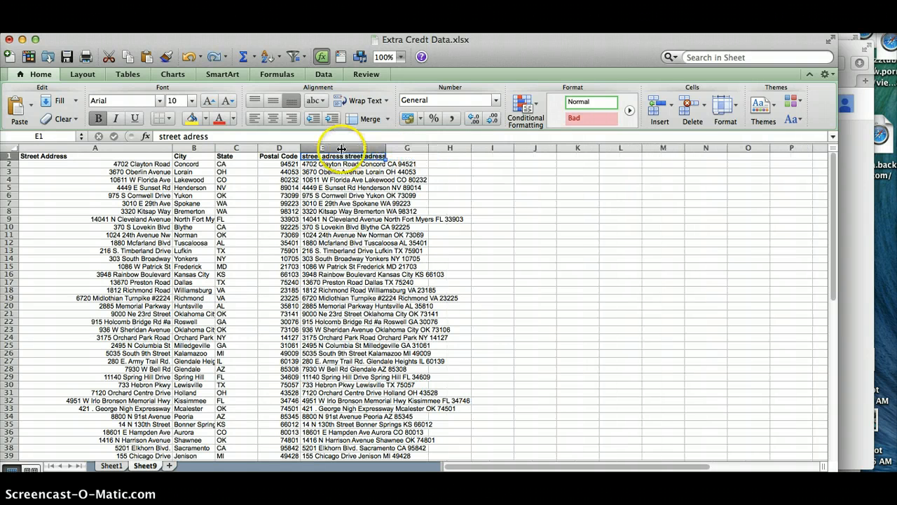
left_click_drag(386, 147, 437, 149)
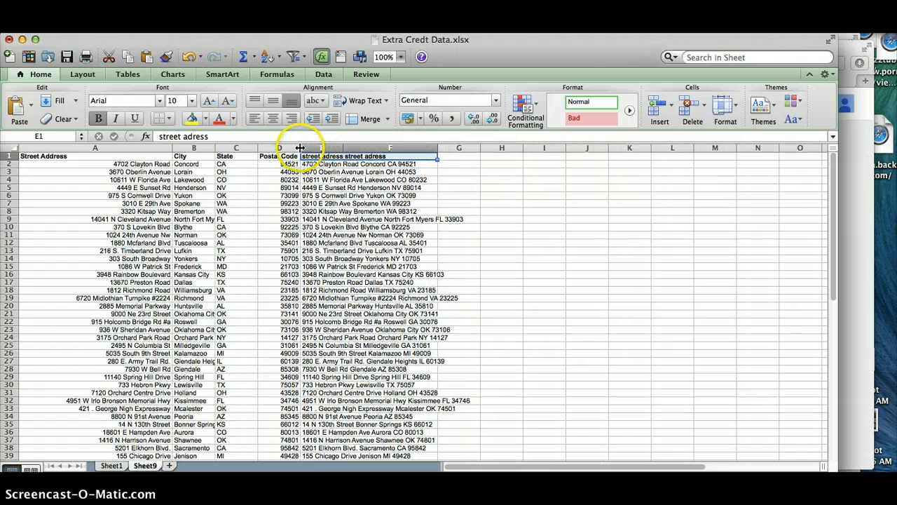
Step: Widen the Postal Code, State, Street Address and City columns so that their contents fit
left_click_drag(301, 148, 338, 147)
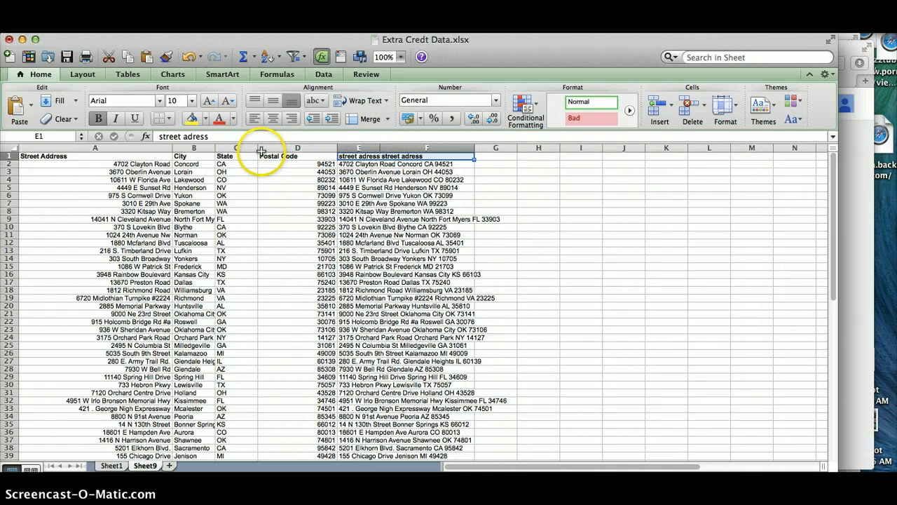
left_click_drag(257, 147, 279, 147)
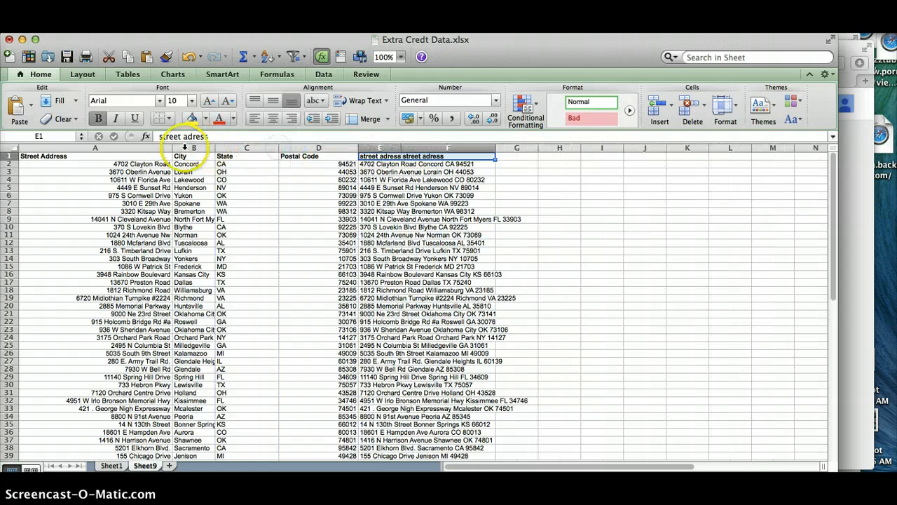
left_click_drag(173, 148, 205, 152)
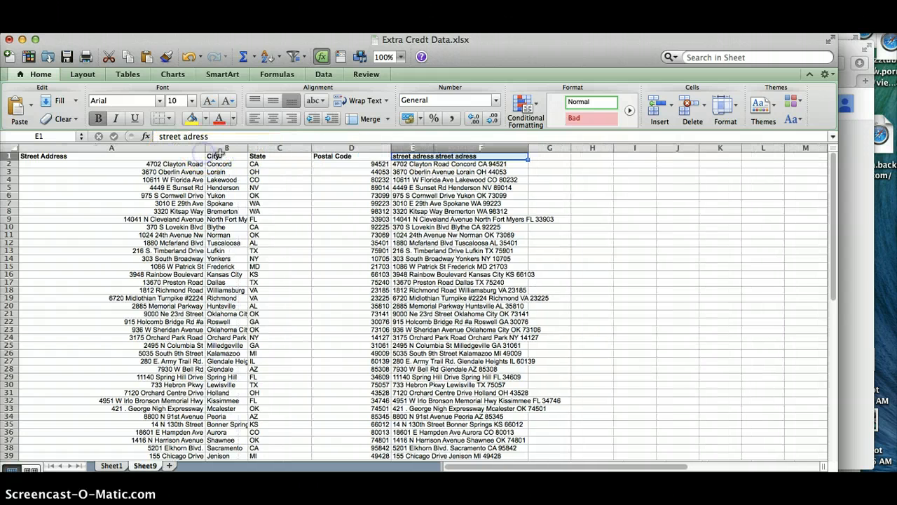
left_click_drag(270, 151, 271, 151)
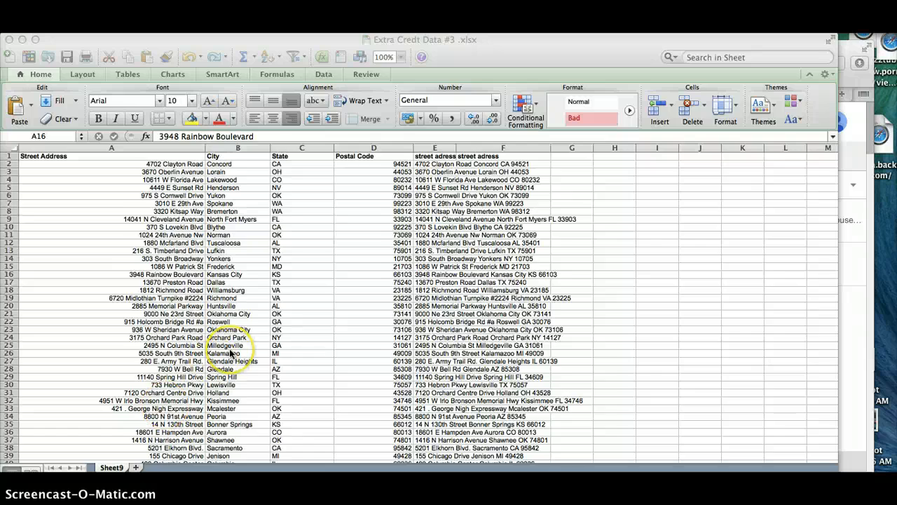
Step: Switch to Safari and view the Map of street adress in the Extra Credt Data #3 fusion table
key("ctrl+Up")
left_click(719, 340)
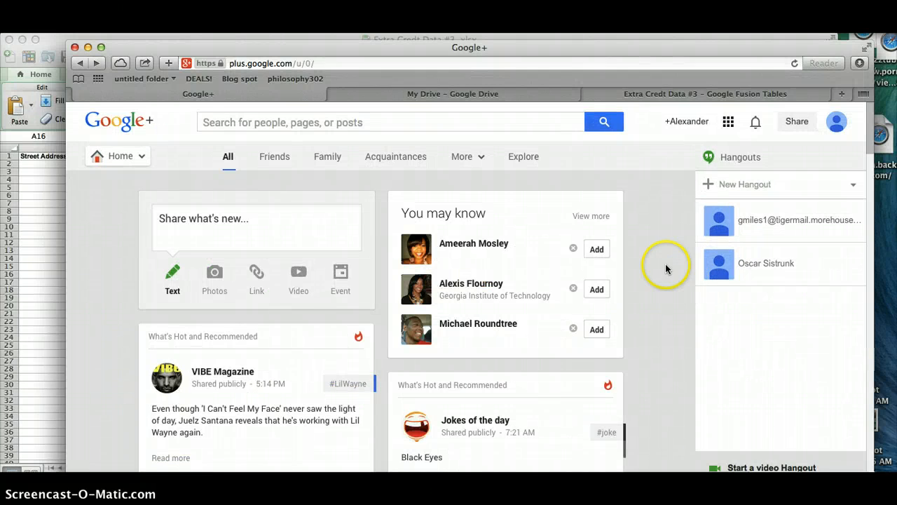
left_click(473, 95)
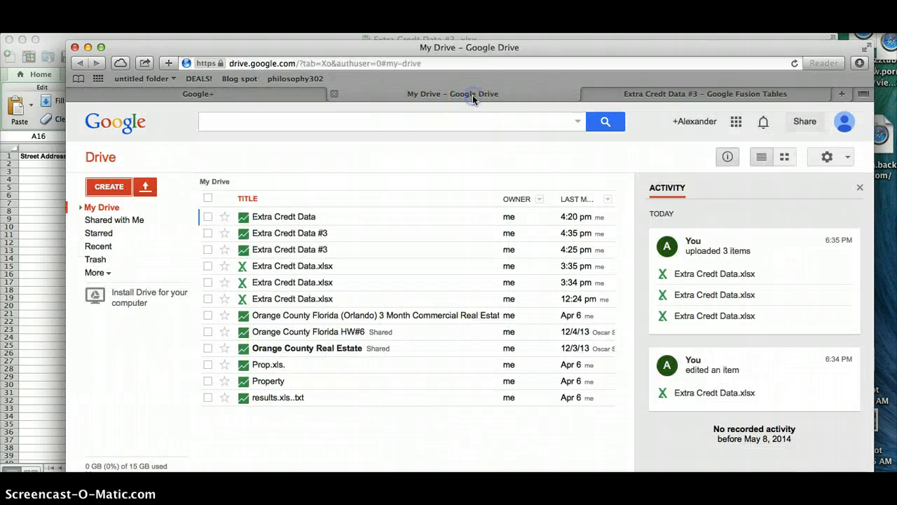
left_click(631, 94)
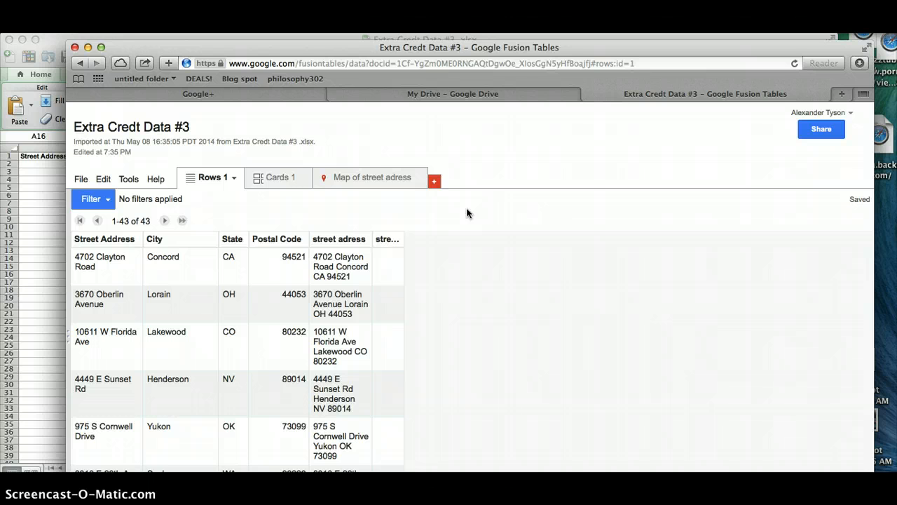
left_click(545, 133)
left_click(364, 178)
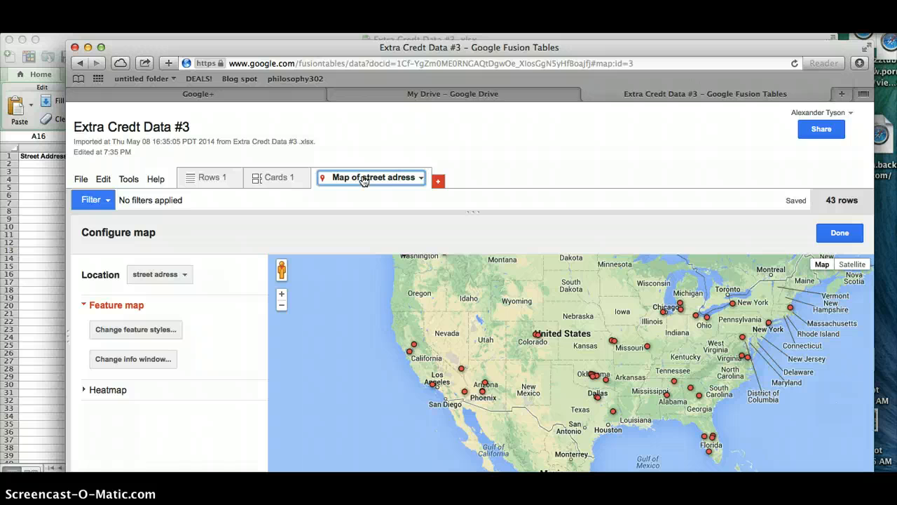
Step: Start a new Fusion Table from My Drive with import from this computer as the source
left_click(372, 99)
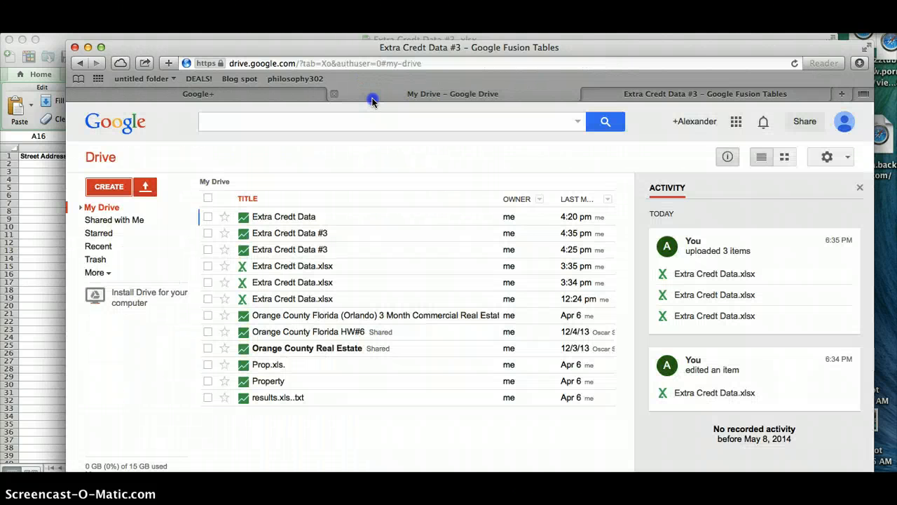
left_click(116, 190)
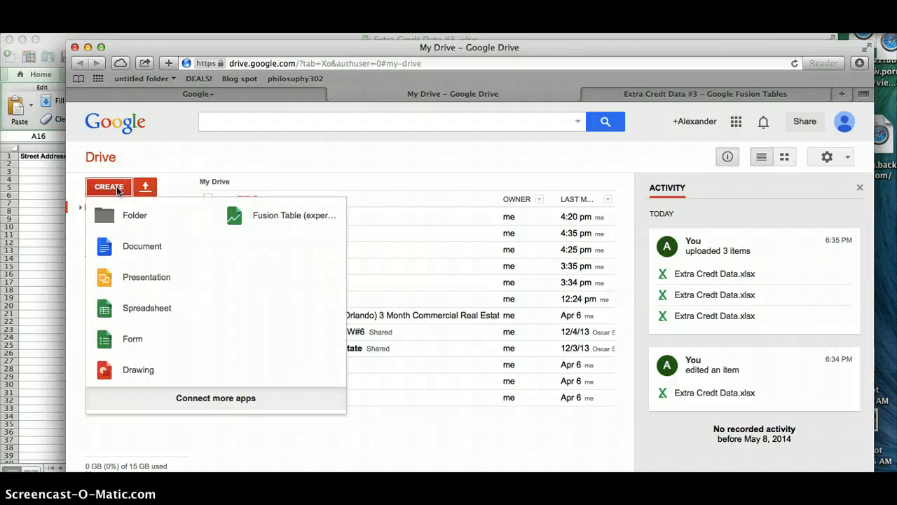
left_click(235, 215)
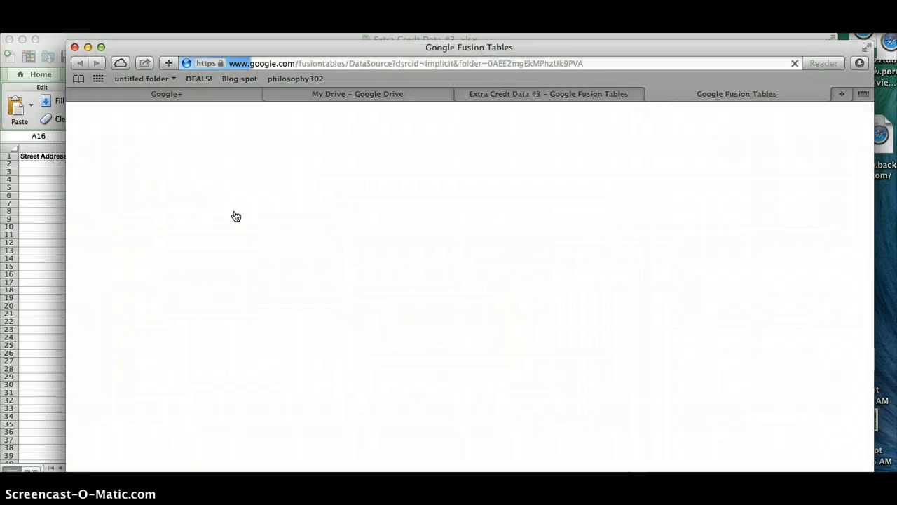
left_click(317, 196)
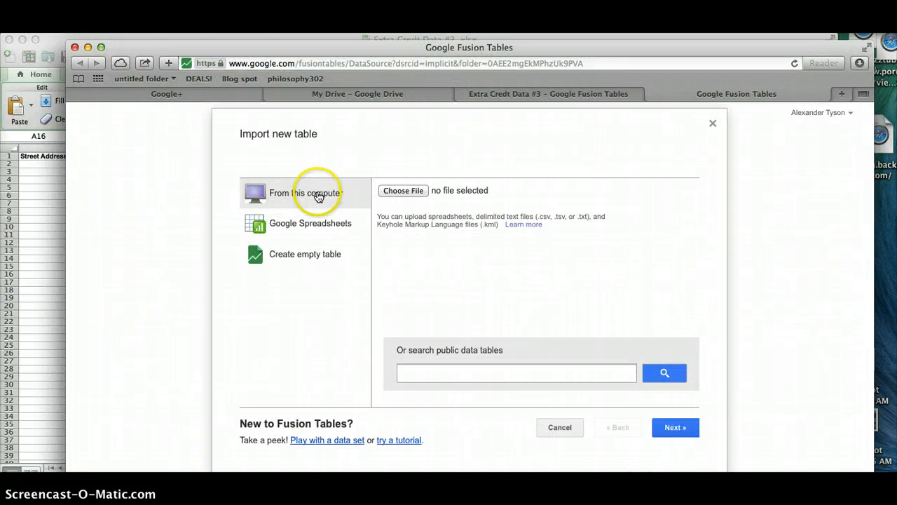
left_click(316, 224)
left_click(384, 240)
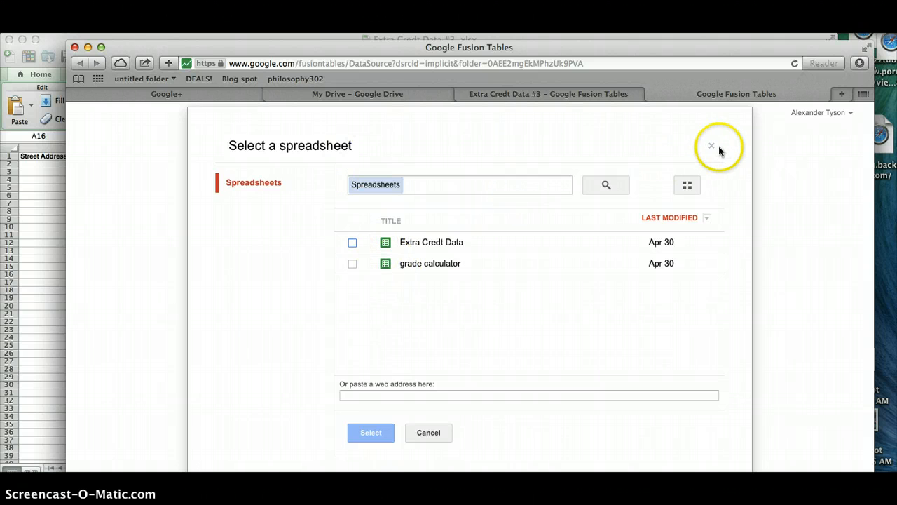
left_click(713, 147)
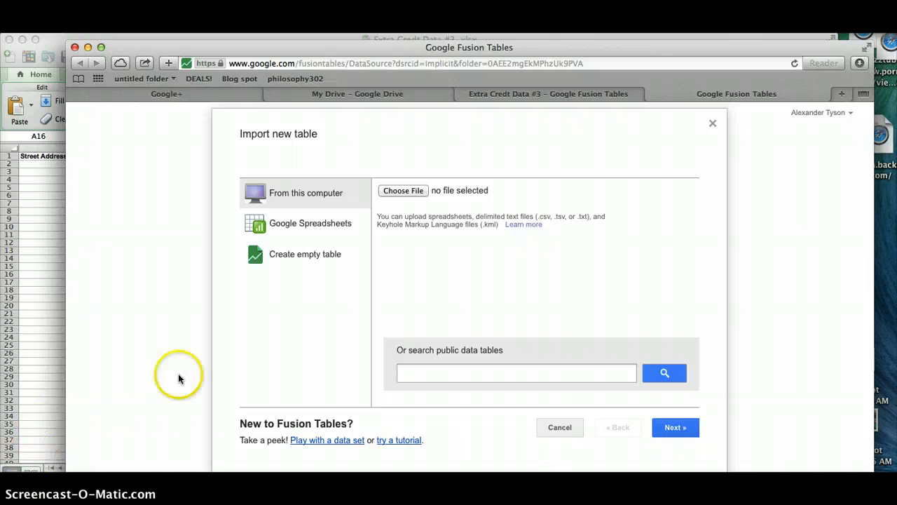
Step: Browse this computer for a spreadsheet file to import into the new table
left_click(389, 199)
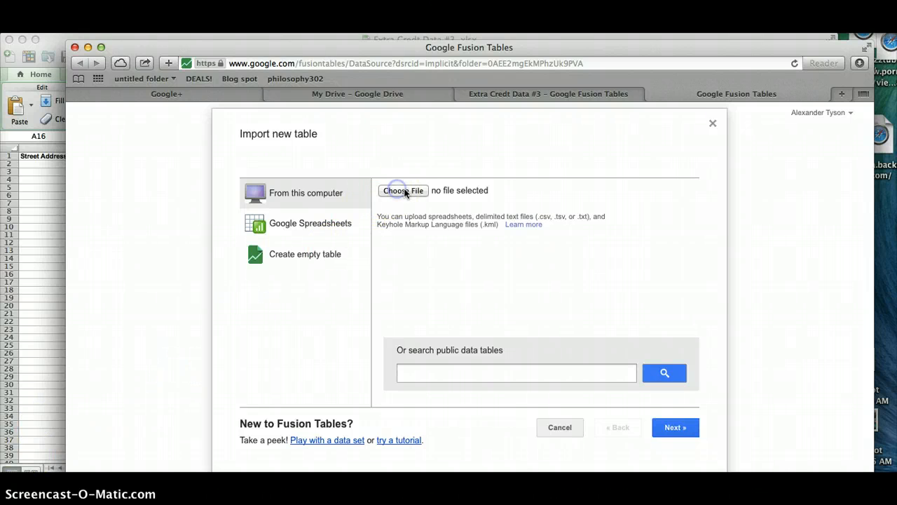
left_click(607, 367)
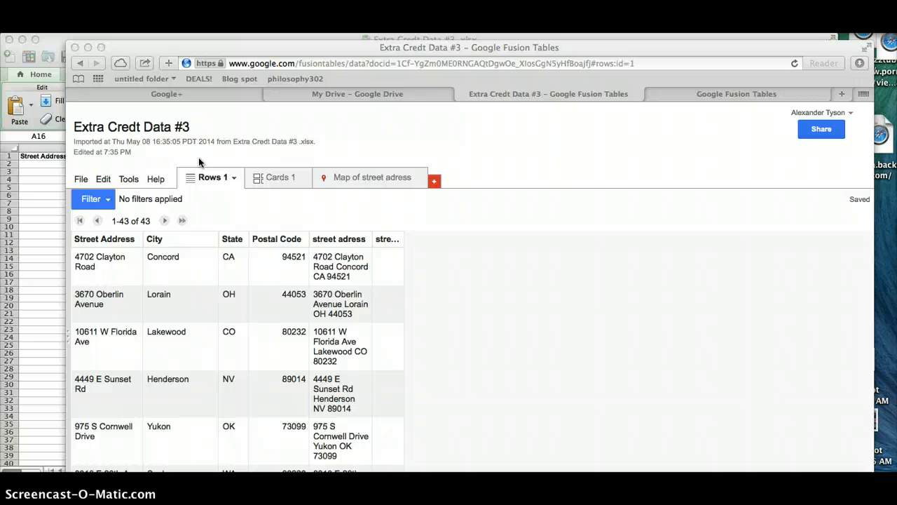
left_click(82, 179)
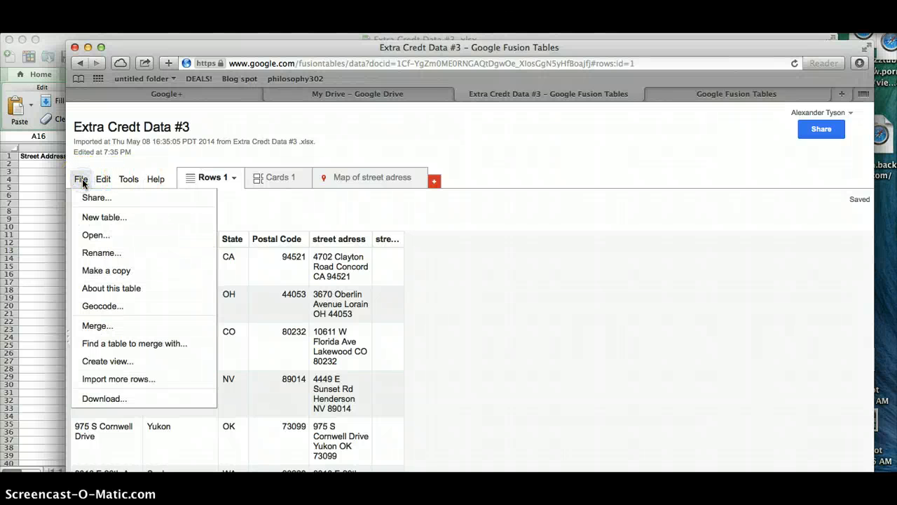
left_click(145, 156)
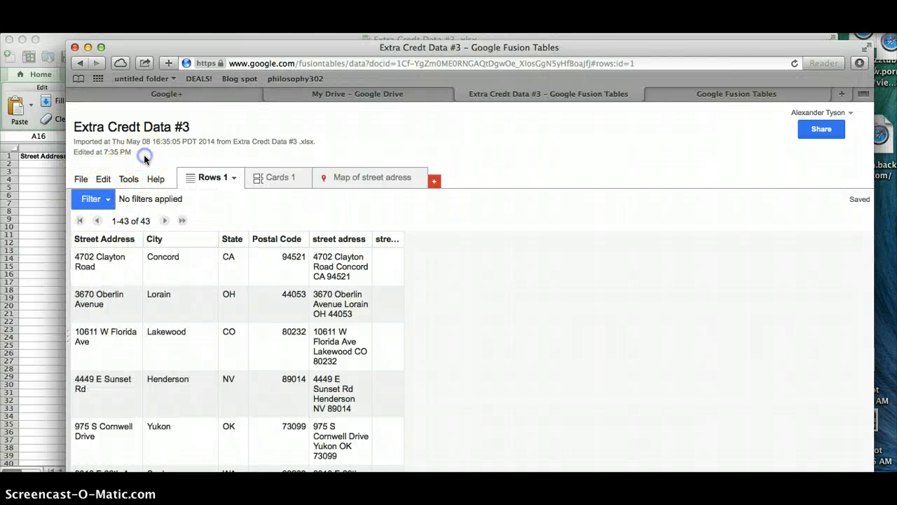
left_click(133, 240)
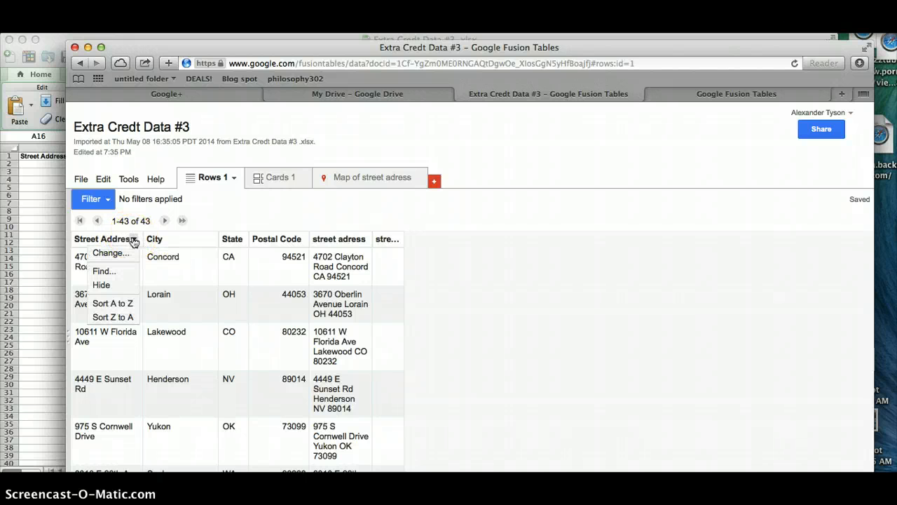
left_click(132, 240)
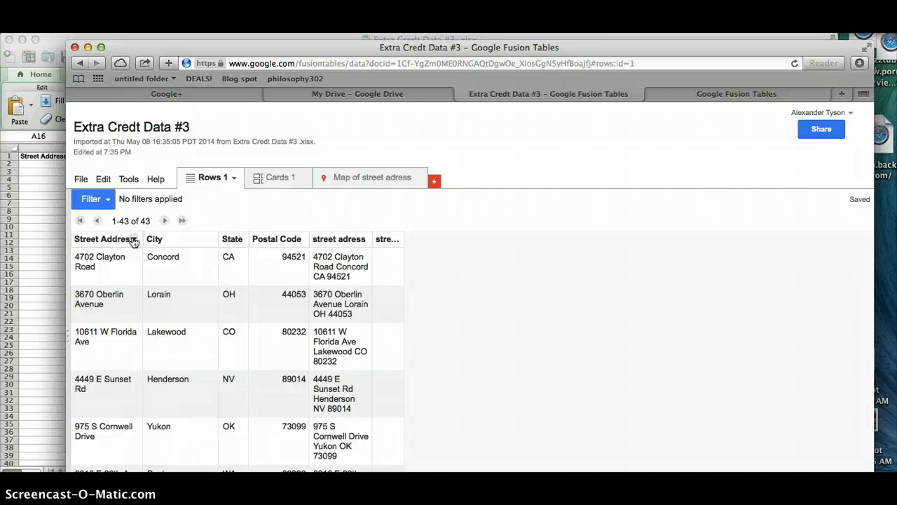
Step: Change the Street Address column's type to Location in the Extra Credt Data #3 table and save the column changes
left_click(133, 239)
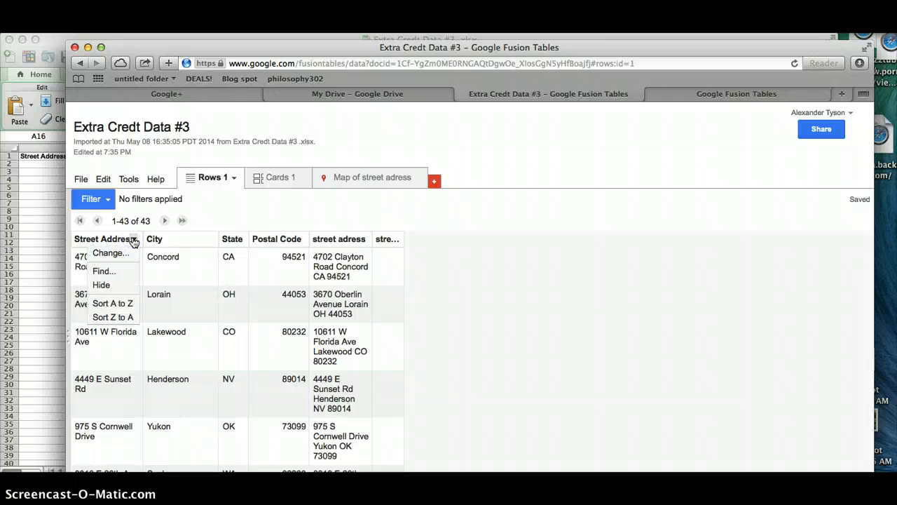
left_click(124, 254)
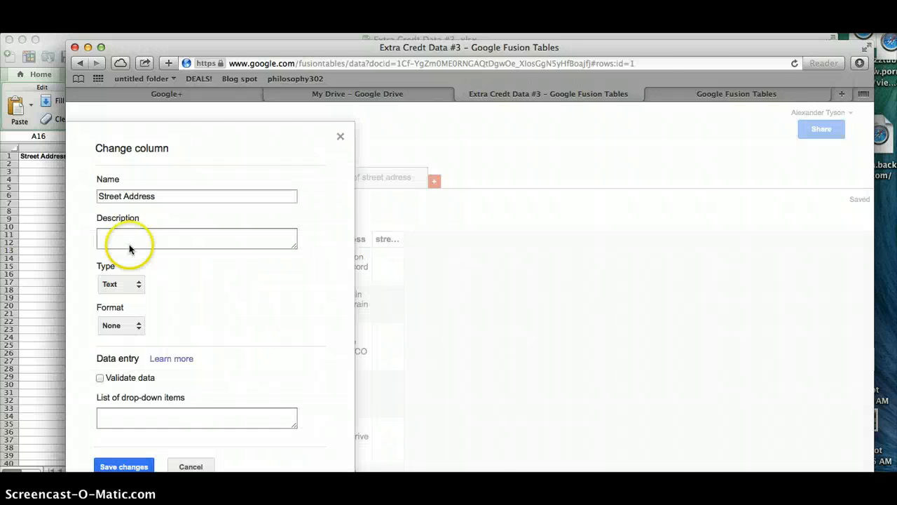
left_click(136, 285)
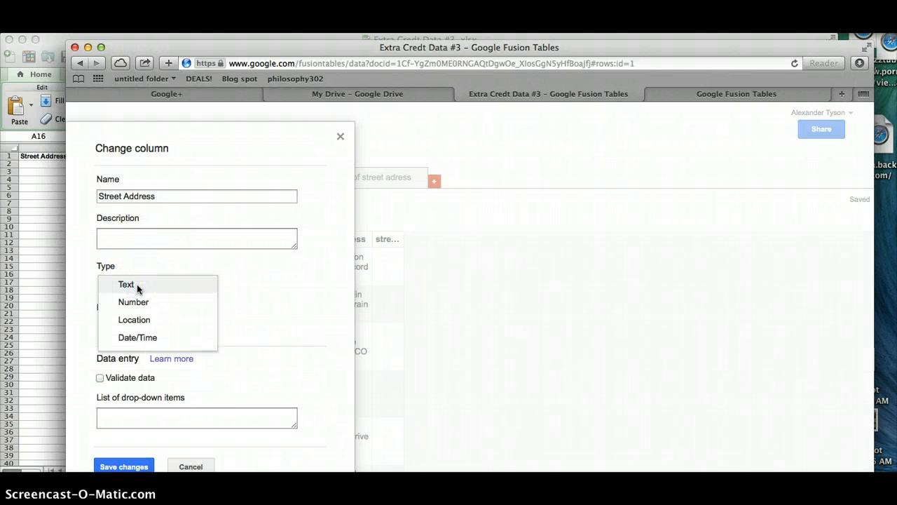
left_click(136, 319)
scroll(212, 290, "down", 4)
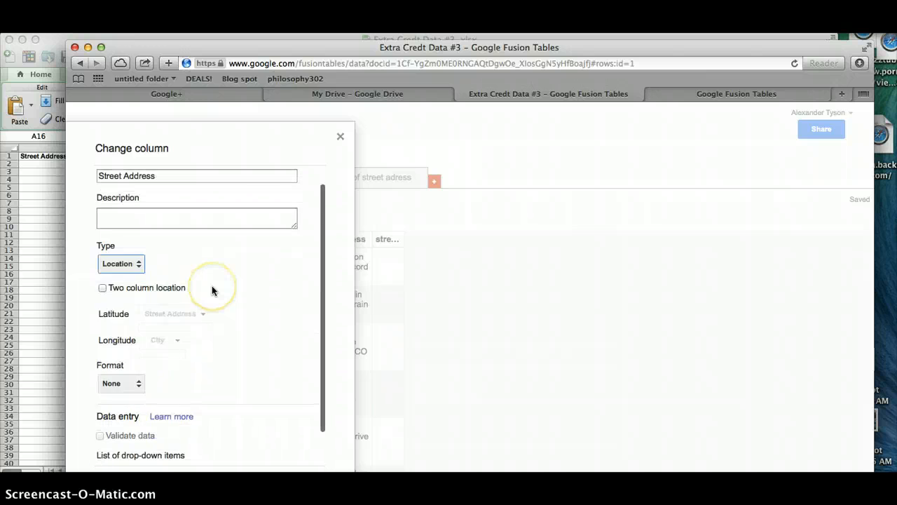
left_click(128, 452)
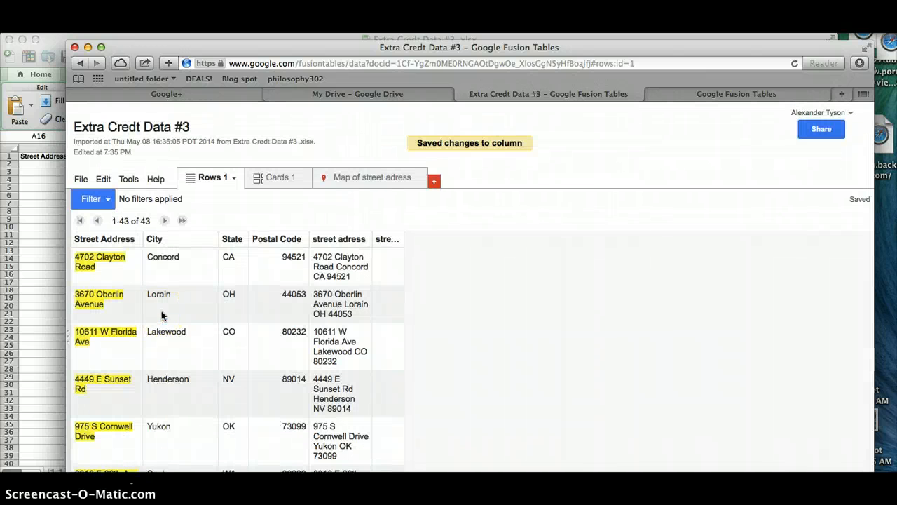
left_click(110, 206)
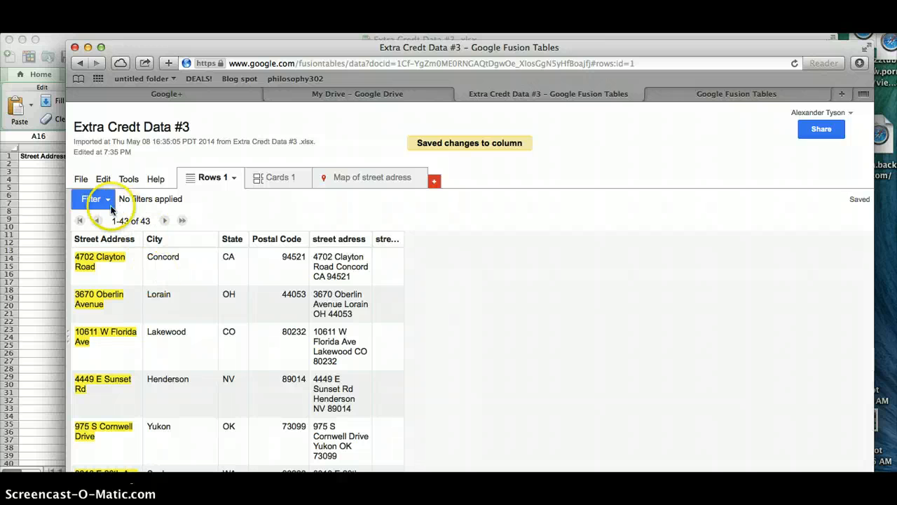
left_click(84, 182)
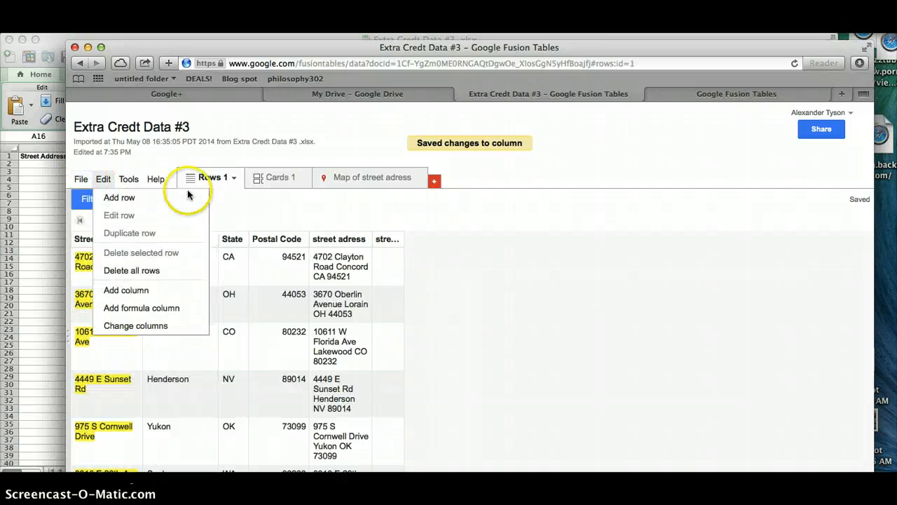
left_click(245, 204)
left_click(111, 359)
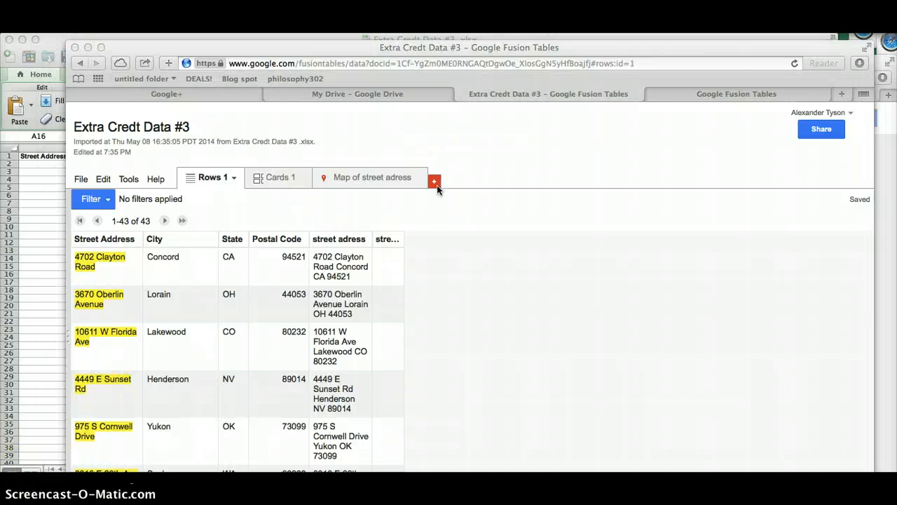
Step: Add another map to the Extra Credt Data #3 table and open it
left_click(437, 184)
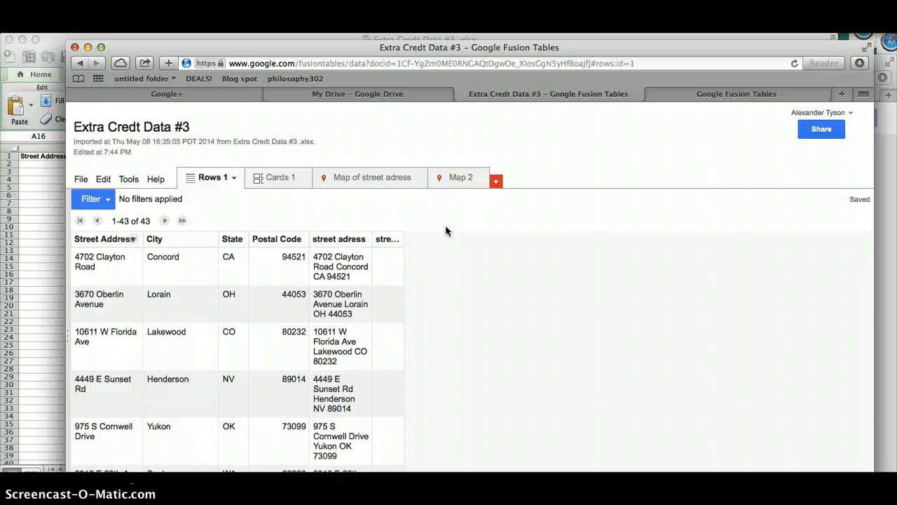
left_click(452, 178)
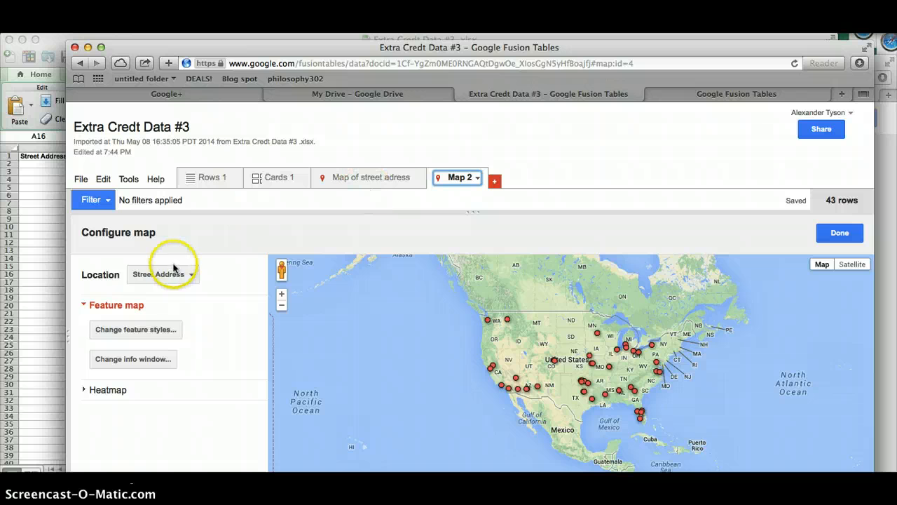
Step: Style Map 2's marker icons in 4 buckets by the Postal Code column, using that column's own value range, and save the style
left_click(157, 331)
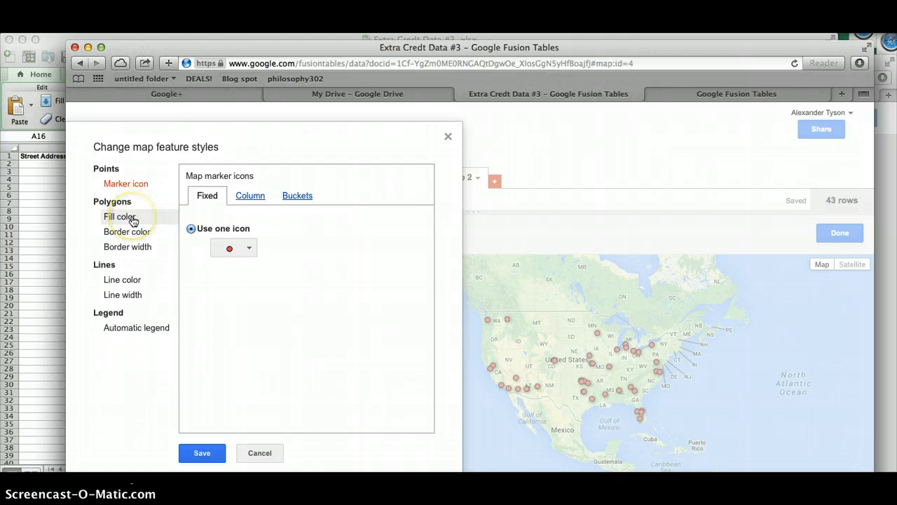
left_click(250, 196)
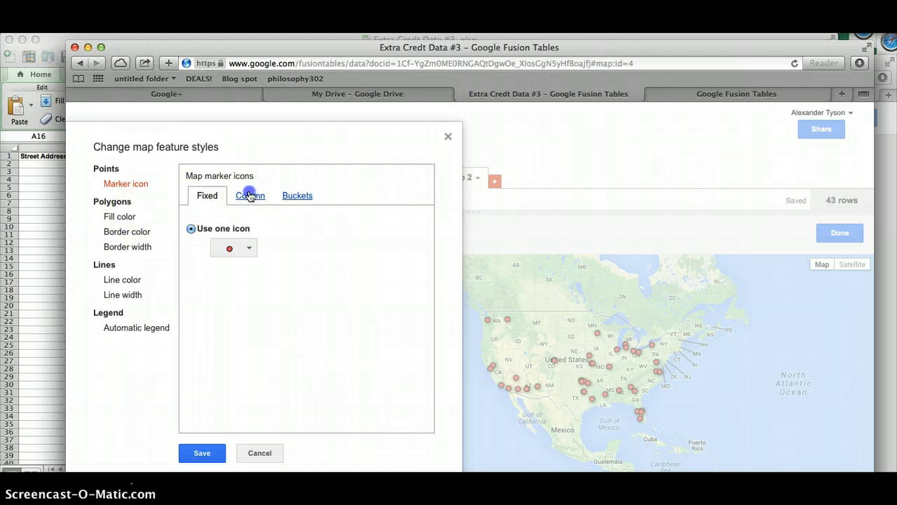
left_click(287, 196)
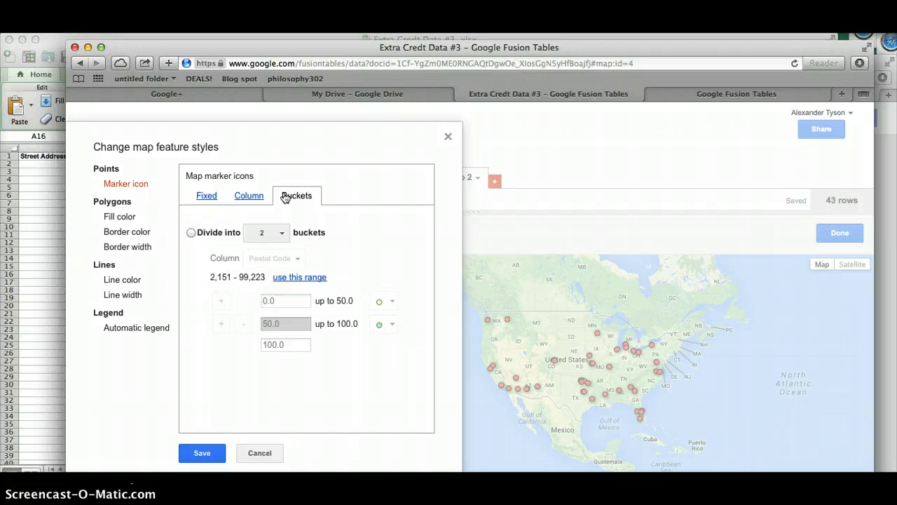
left_click(283, 232)
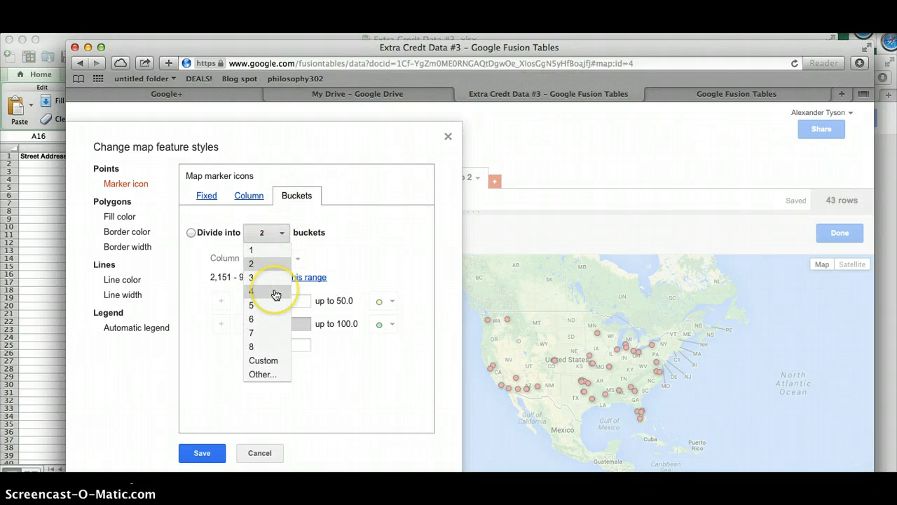
left_click(276, 293)
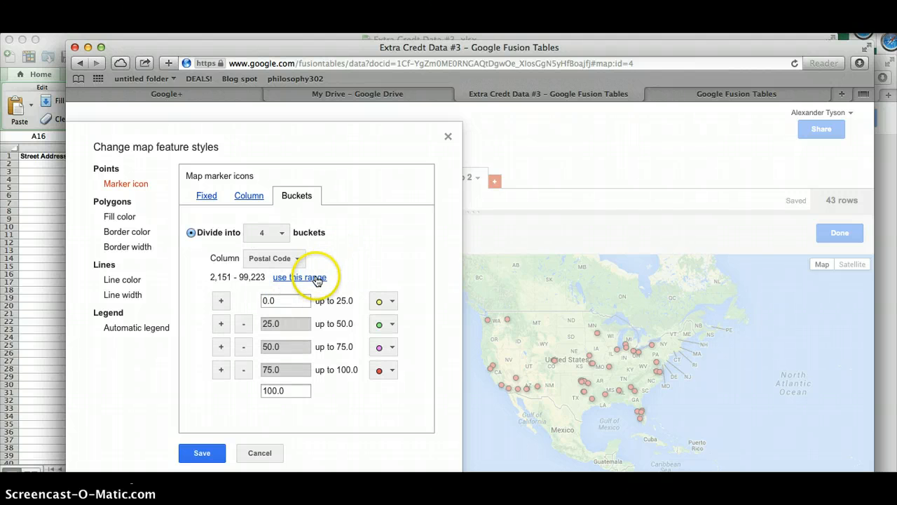
left_click(316, 278)
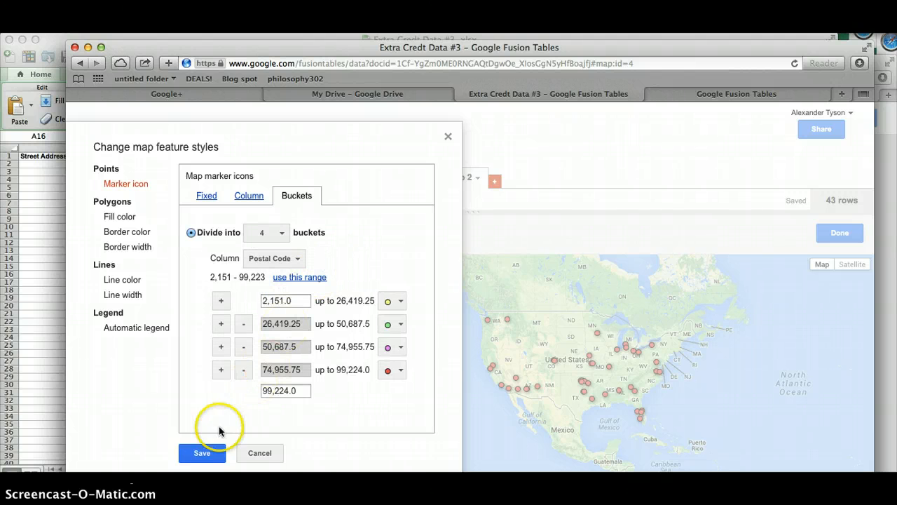
left_click(206, 452)
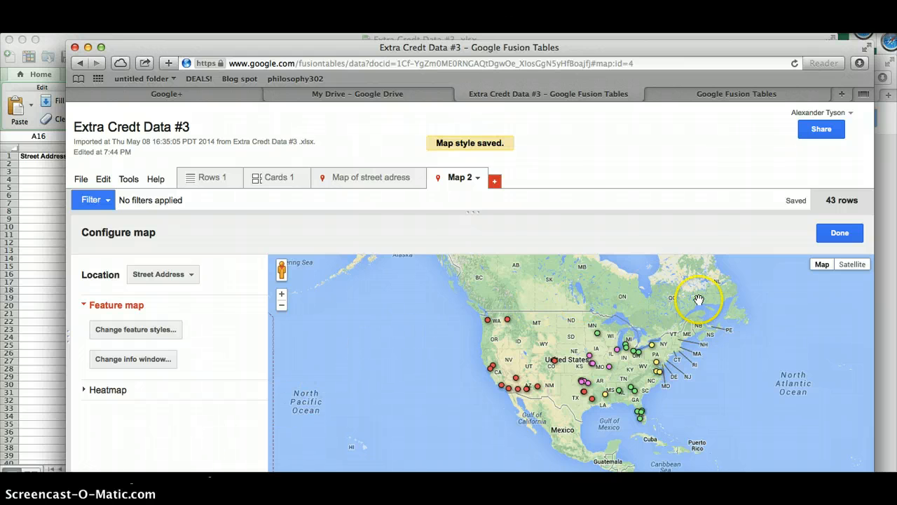
Step: Examine how the bucket-coloured markers are distributed on Map 2 and compare them with the Map of street adress
scroll(576, 362, "up", 2)
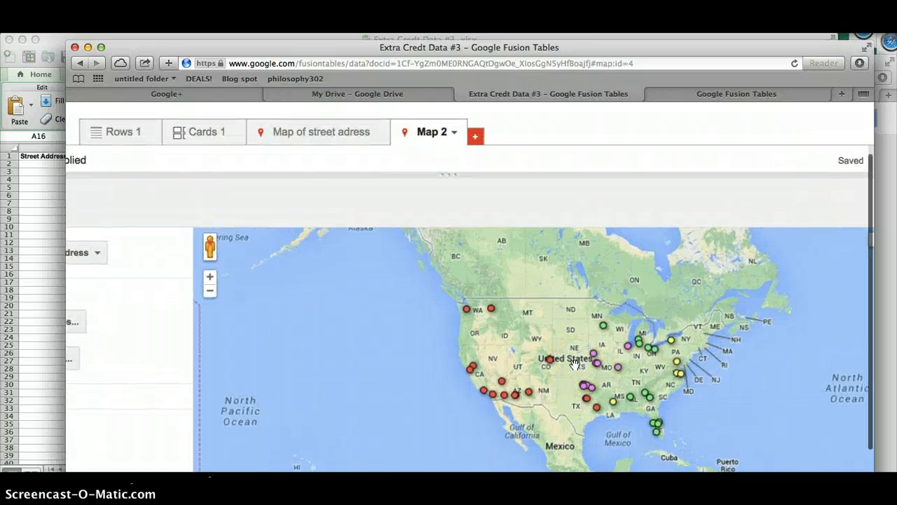
scroll(493, 323, "down", 2)
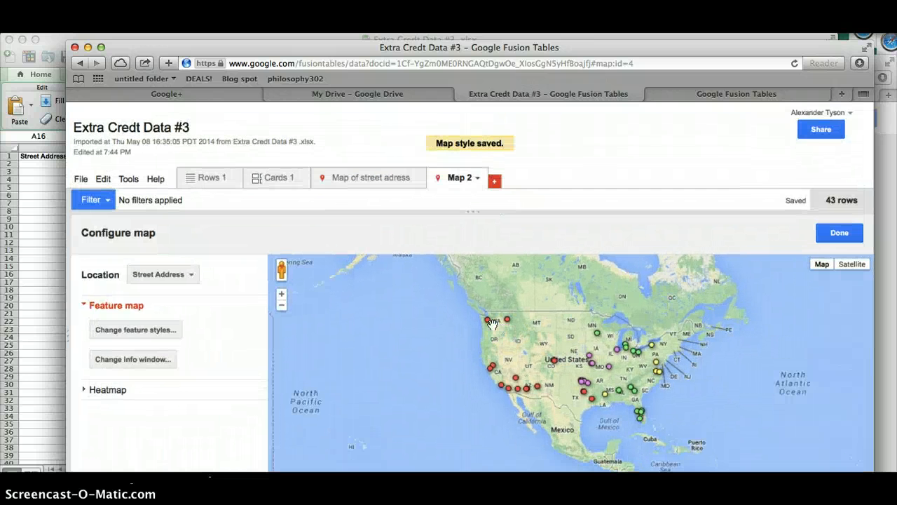
scroll(493, 323, "down", 1)
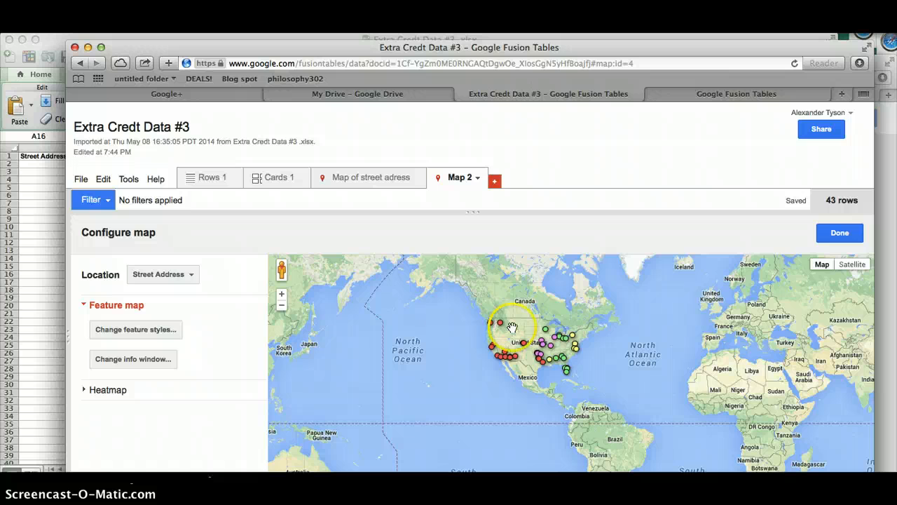
scroll(505, 328, "up", 2)
scroll(523, 329, "up", 2)
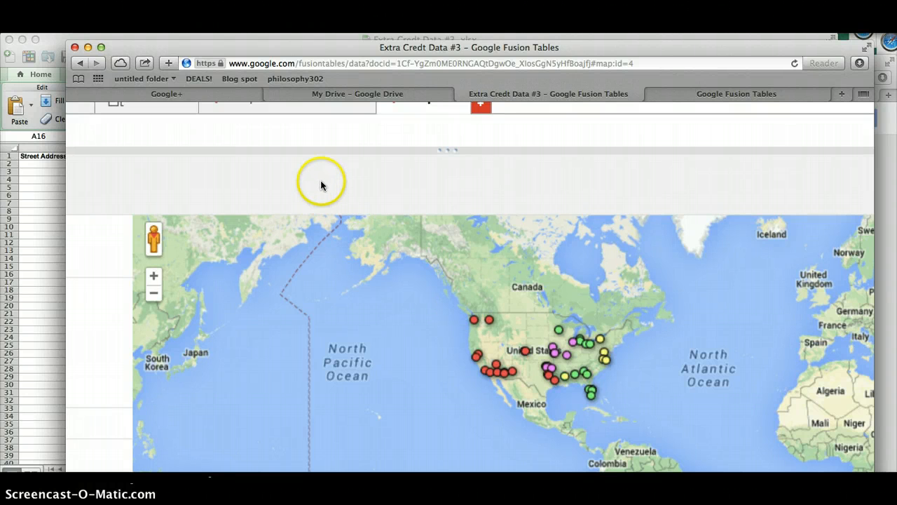
scroll(321, 184, "down", 3)
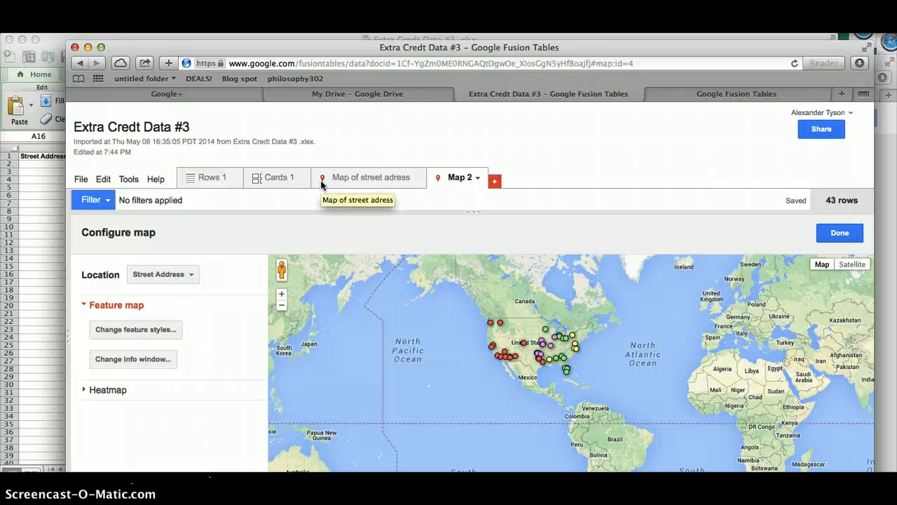
left_click(345, 178)
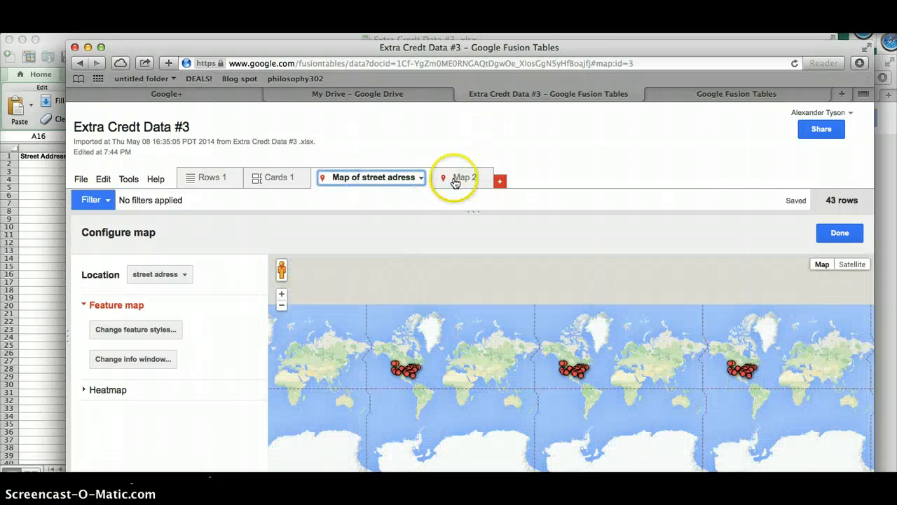
left_click(455, 181)
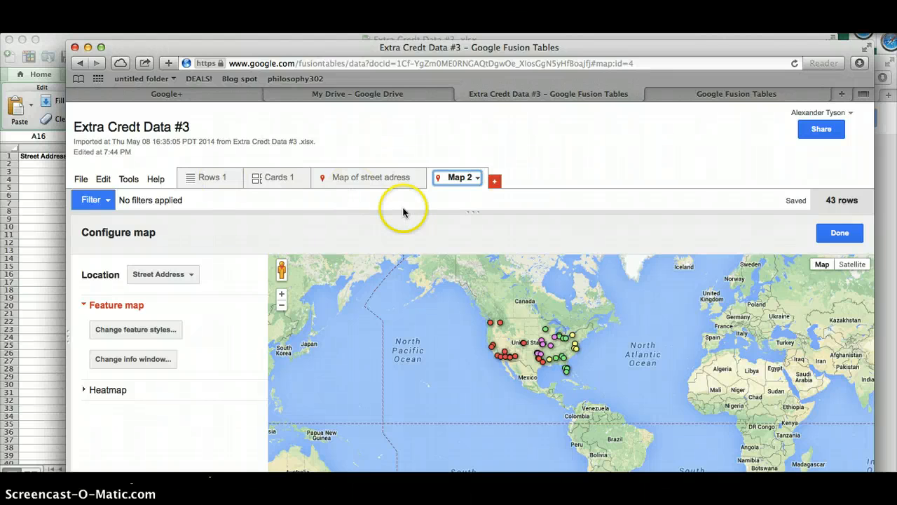
scroll(545, 347, "up", 3)
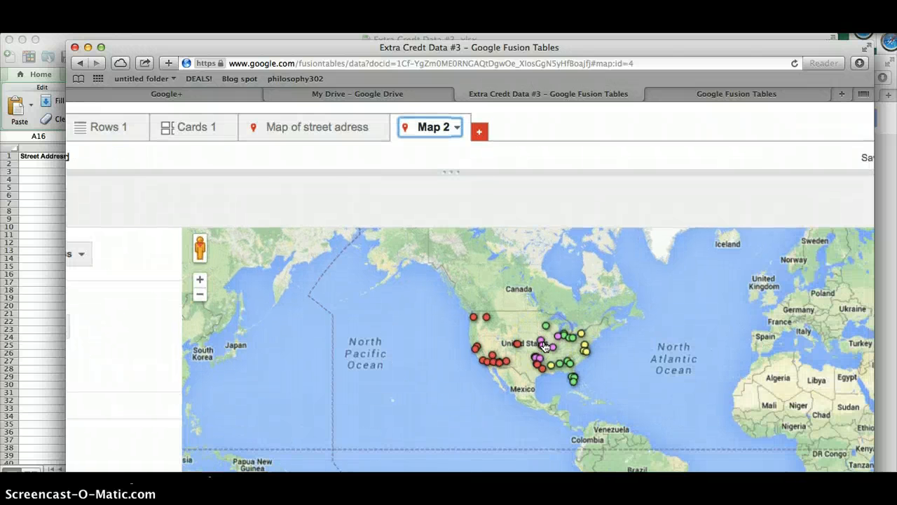
scroll(545, 347, "down", 3)
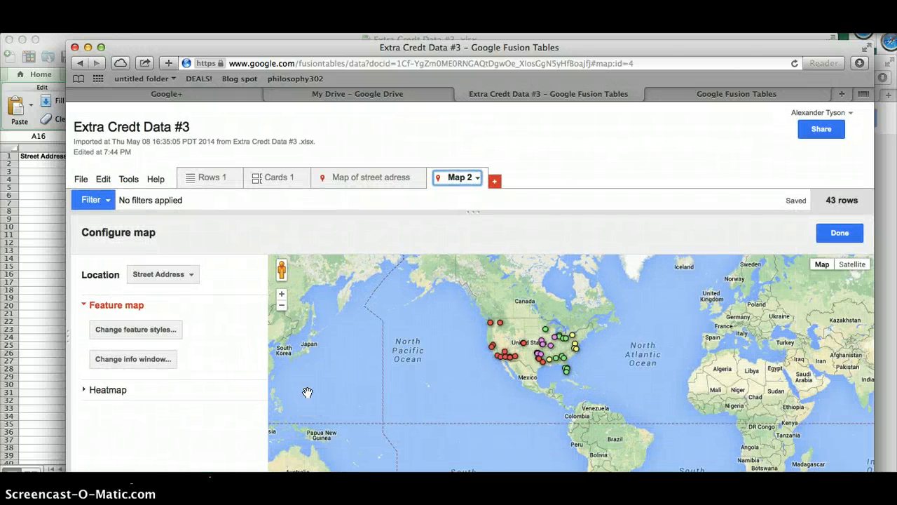